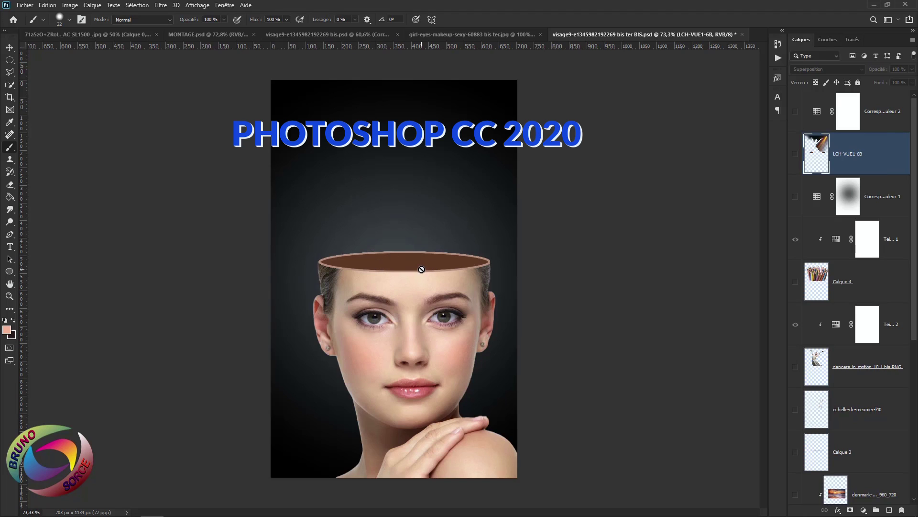
Look through the finished head photomontage examples in the open documents
left_click(486, 35)
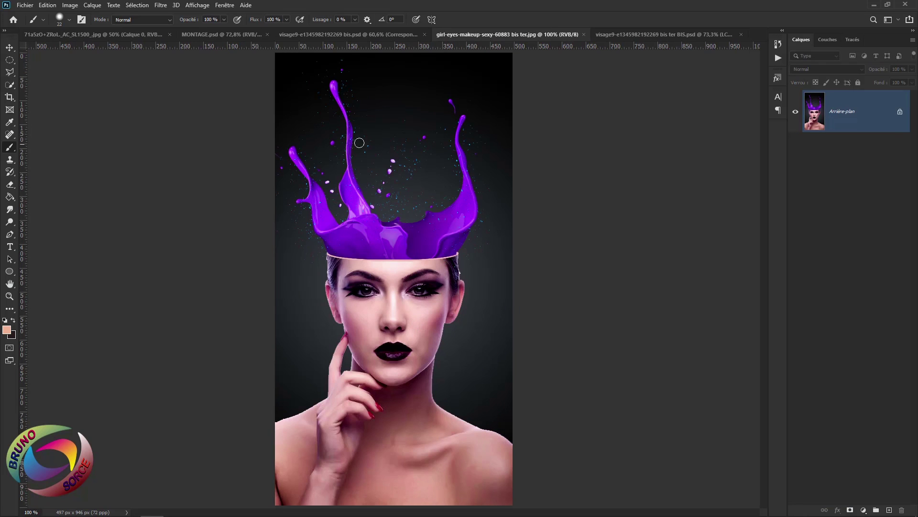
left_click(379, 36)
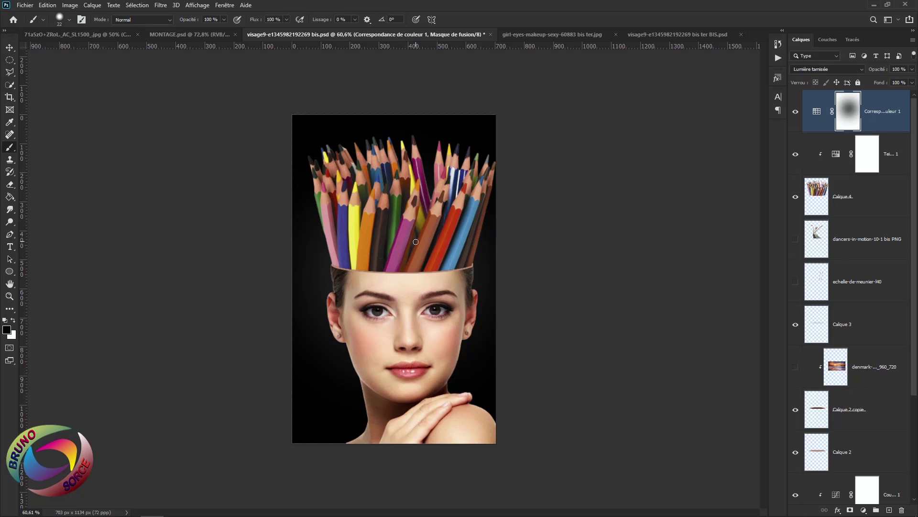
key("ctrl+shift+Tab")
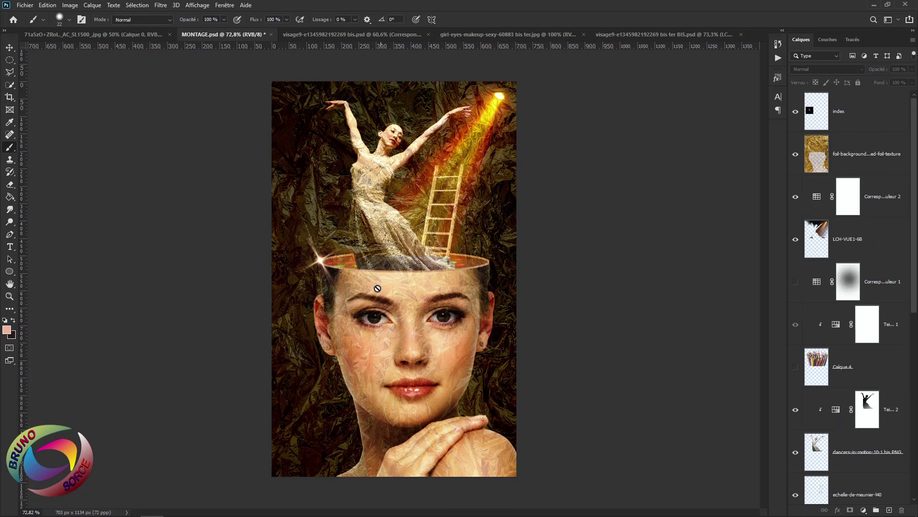
key("ctrl+Tab")
key("d")
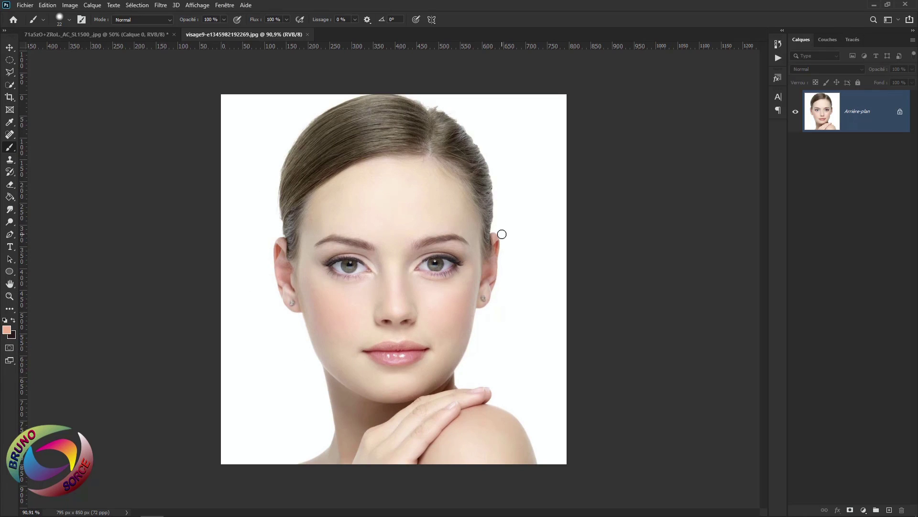
Select the woman with automatic subject selection, copy her onto a new layer and delete the Arrière-plan layer
left_click(10, 88)
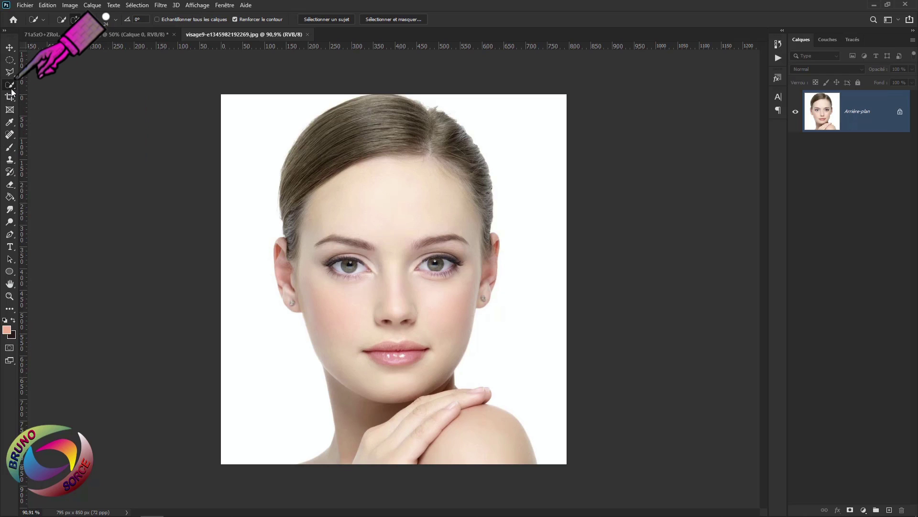
left_click(324, 20)
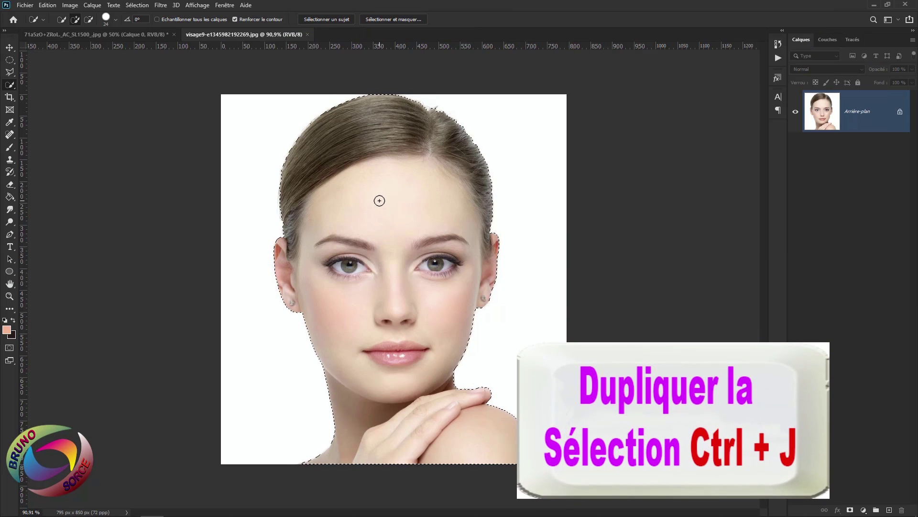
key("ctrl+j")
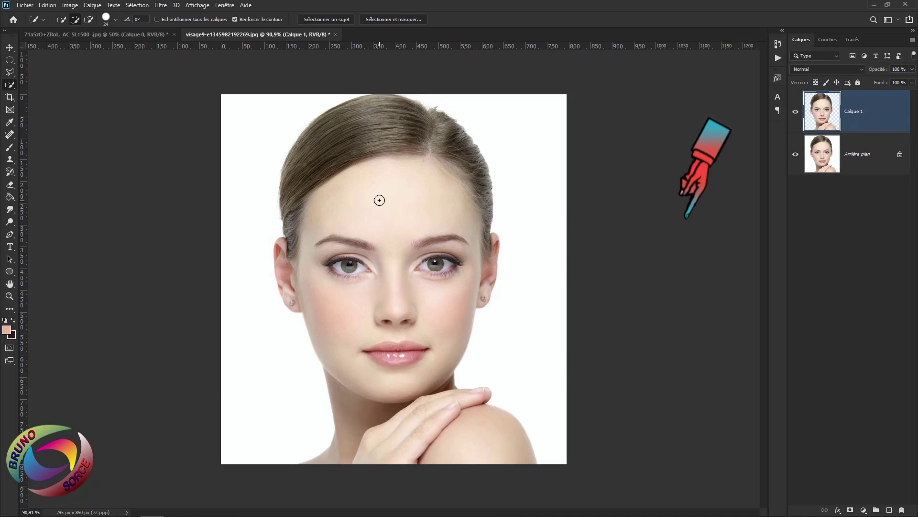
left_click(865, 153)
left_click_drag(870, 158, 902, 510)
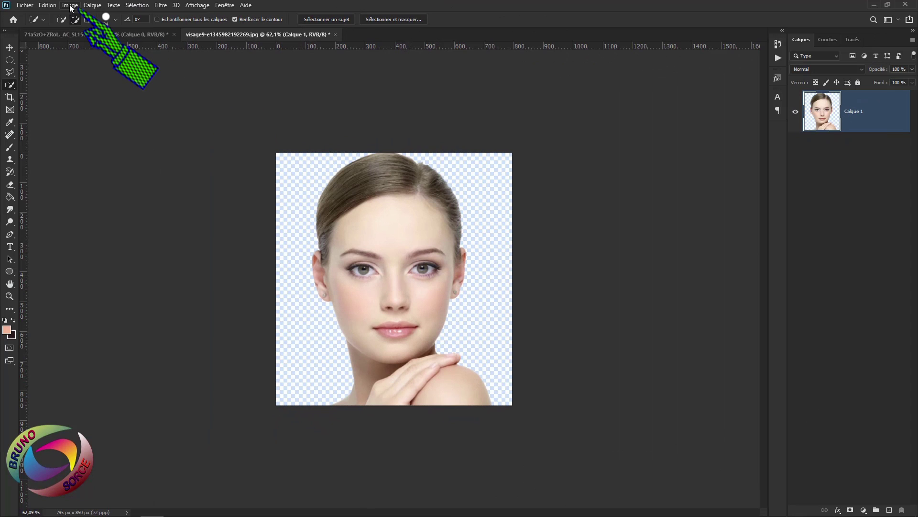
Extend the canvas height upward by a relative 10 cm, anchoring the image at the bottom centre
left_click(70, 6)
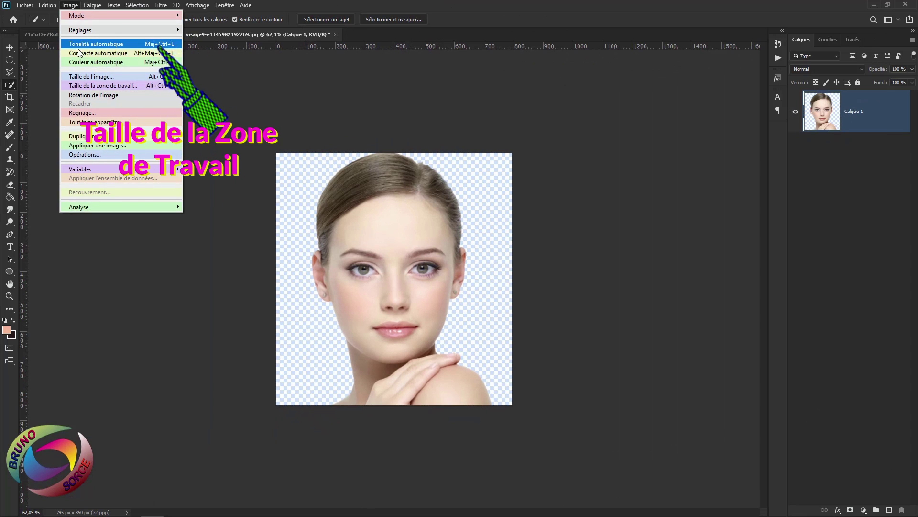
left_click(105, 88)
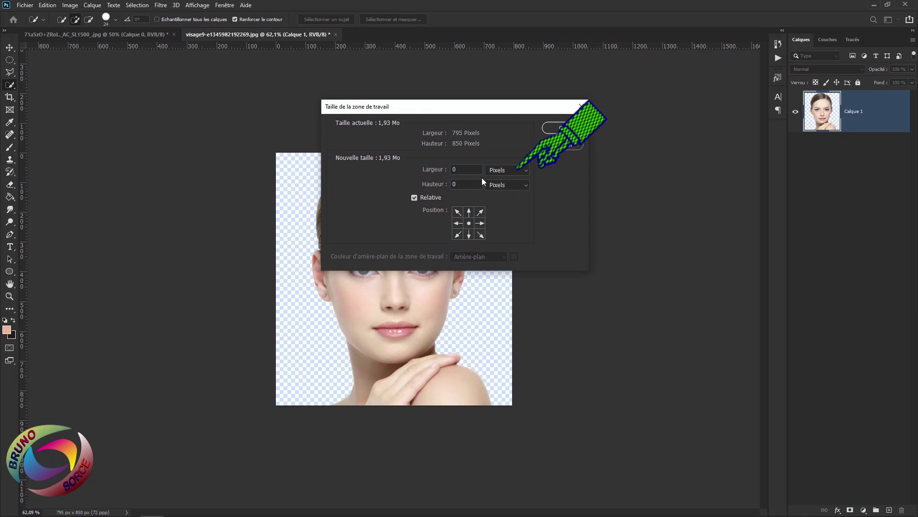
left_click(521, 172)
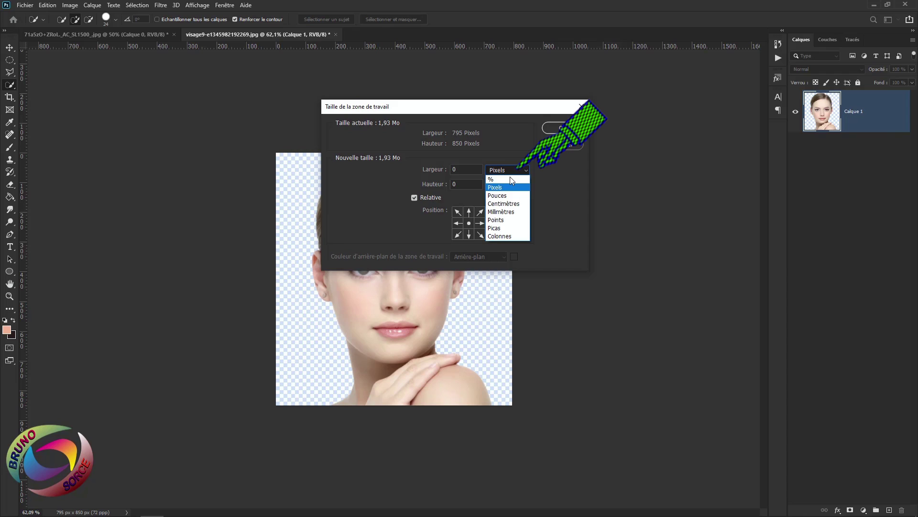
left_click(504, 205)
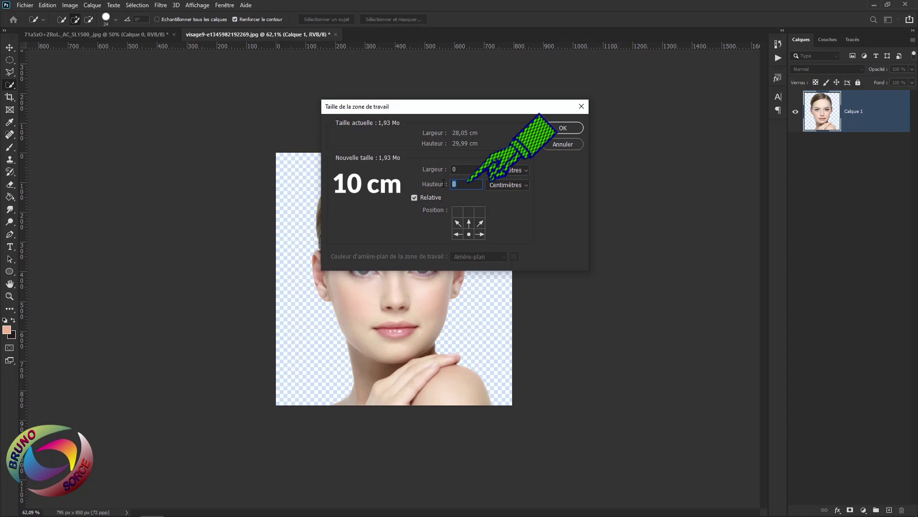
type("10")
left_click(566, 128)
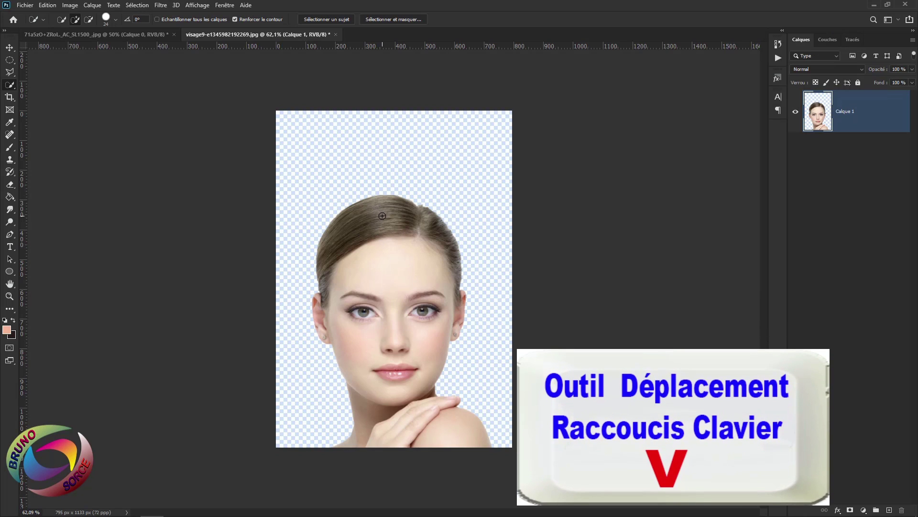
Scale the portrait down proportionally to about 87%, keeping its bottom edge on the canvas edge
key("v")
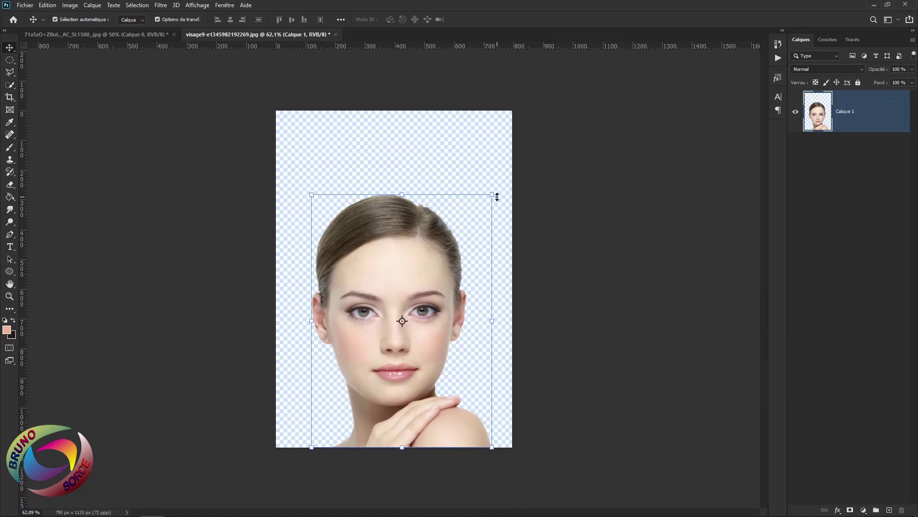
left_click_drag(494, 195, 476, 232)
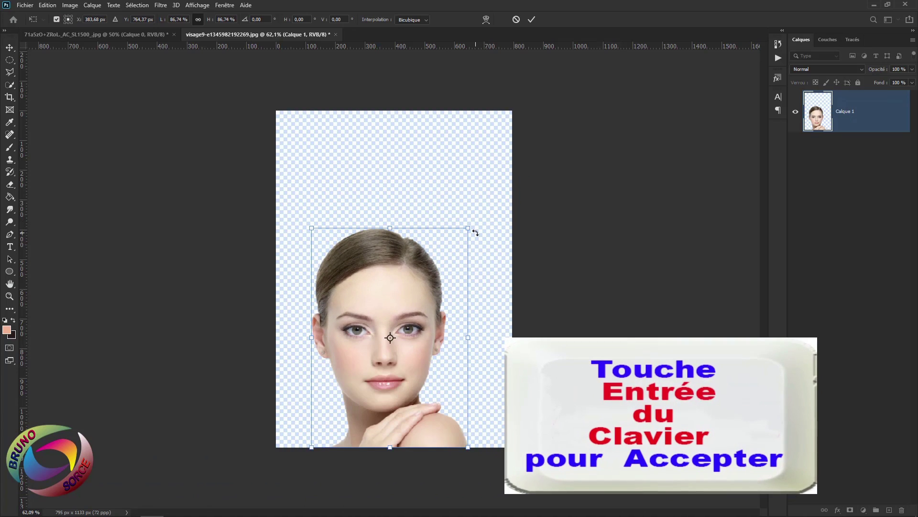
key("Return")
Darken the portrait with a Curves adjustment layer, pulling the RGB curve's midpoint to input 166, output 103
key("ctrl+1")
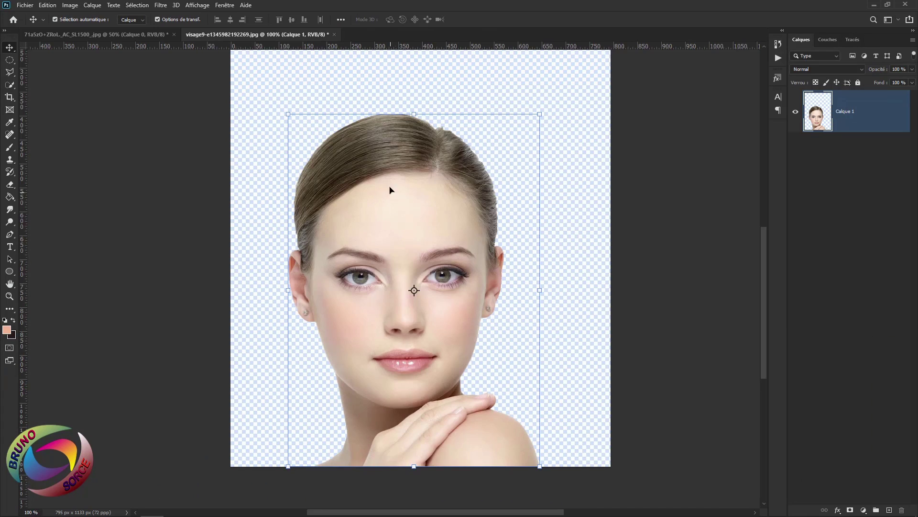
scroll(426, 273, "down", 2)
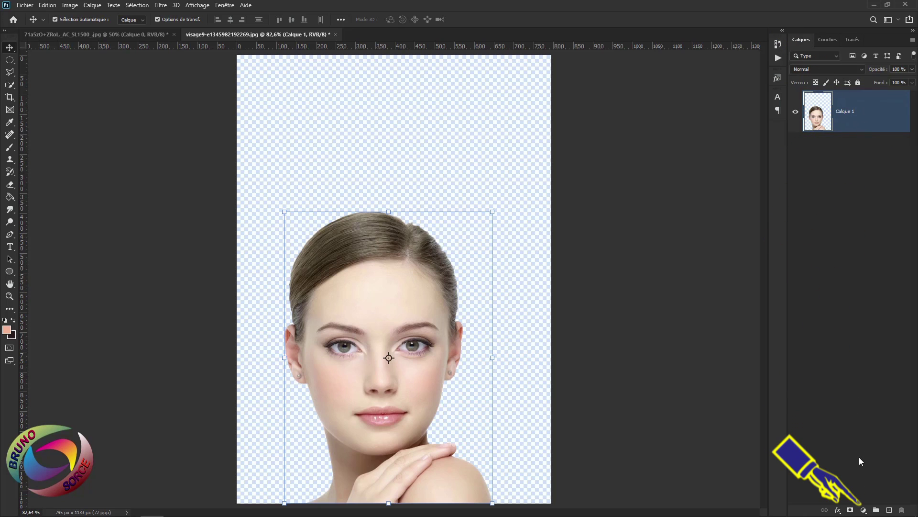
left_click(862, 511)
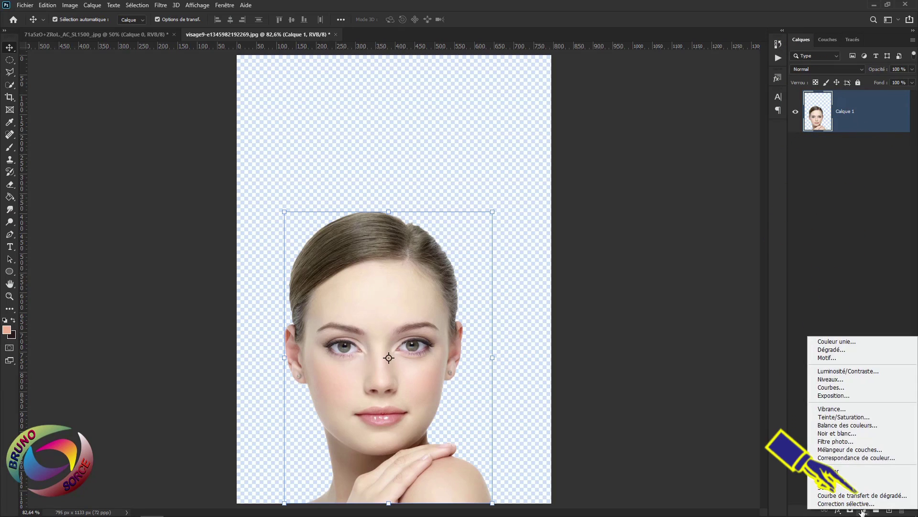
left_click(823, 388)
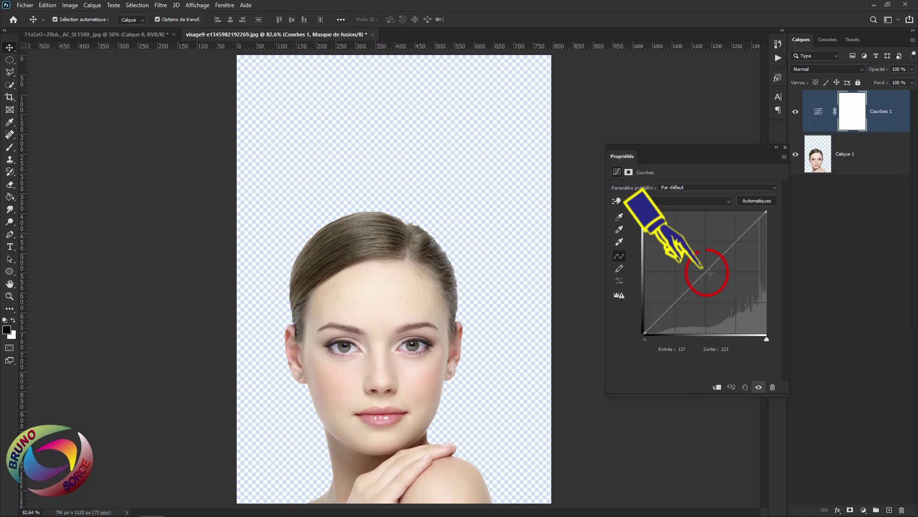
left_click(707, 271)
left_click_drag(707, 271, 724, 284)
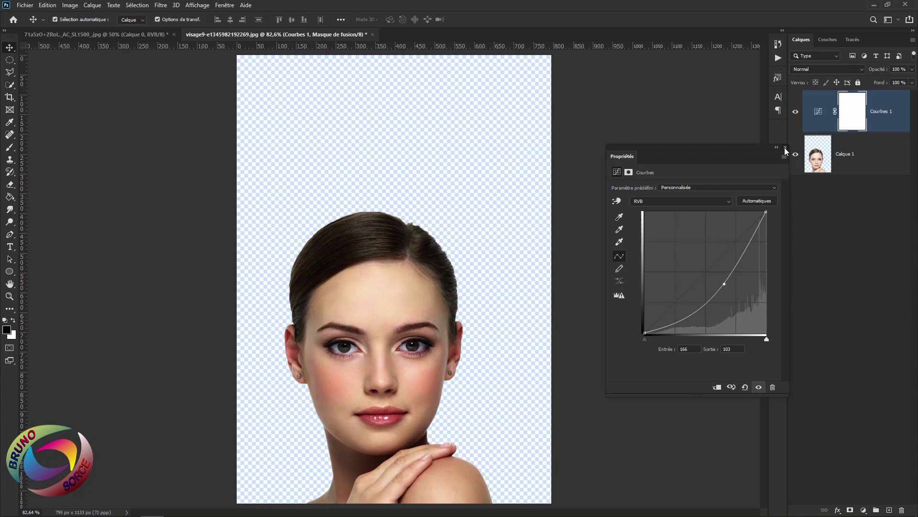
left_click(785, 150)
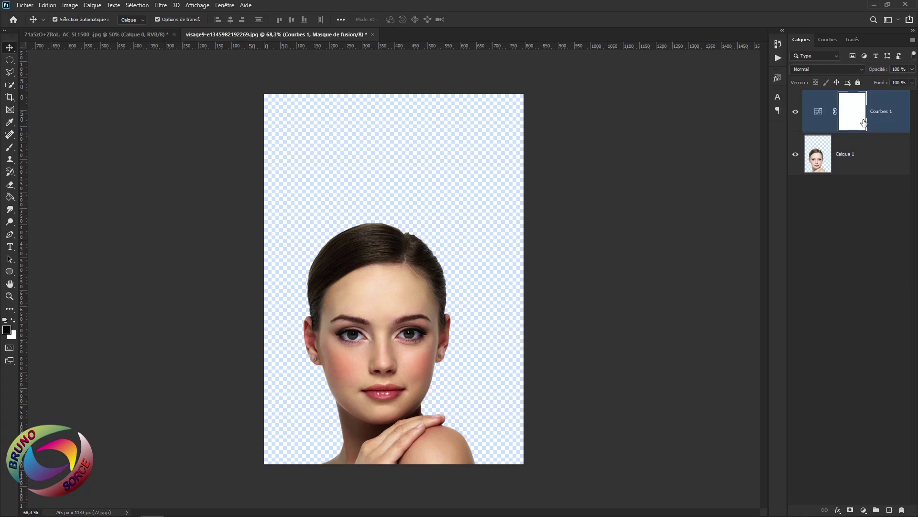
Merge the Courbes 1 adjustment with the portrait layer and move the portrait about 30 px to the right
key("Delete")
left_click_drag(377, 296, 387, 297)
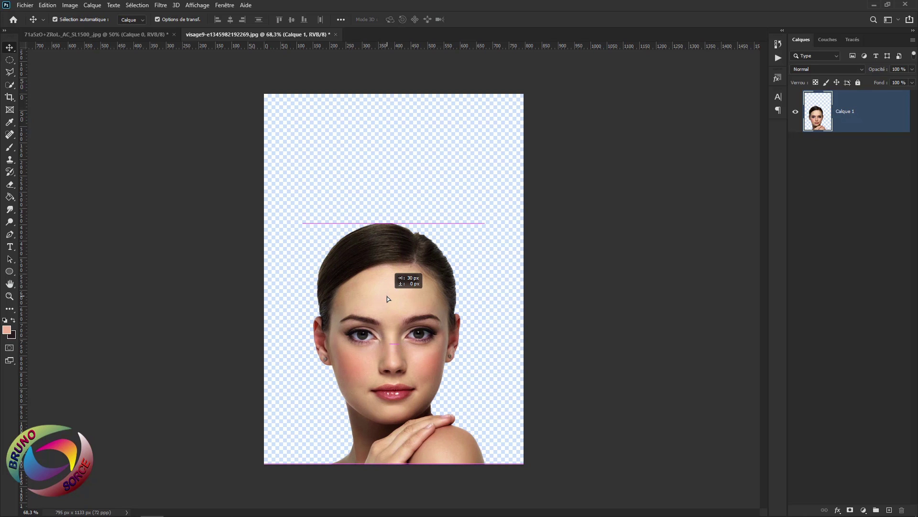
Draw an elliptical selection about 425 px wide and 61 px high across the forehead, spanning the head's full width
scroll(387, 296, "up", 4)
scroll(388, 295, "up", 1)
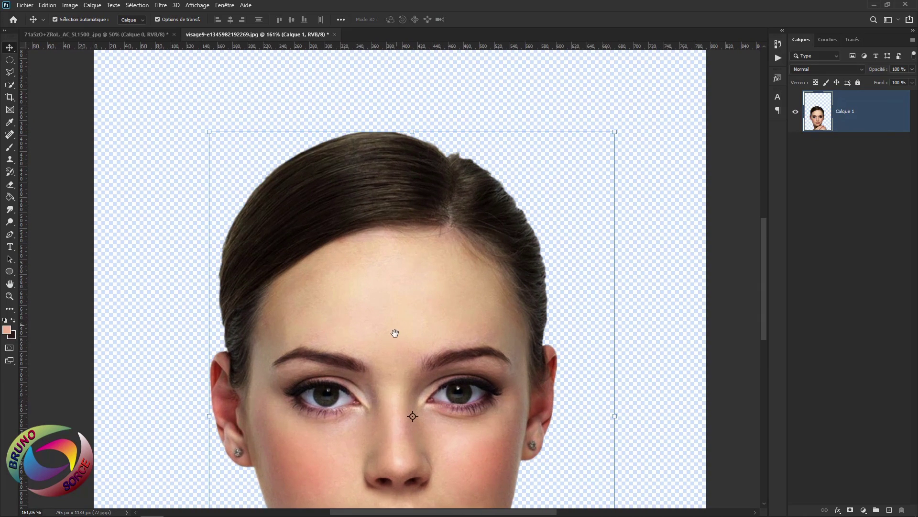
left_click_drag(394, 332, 409, 261)
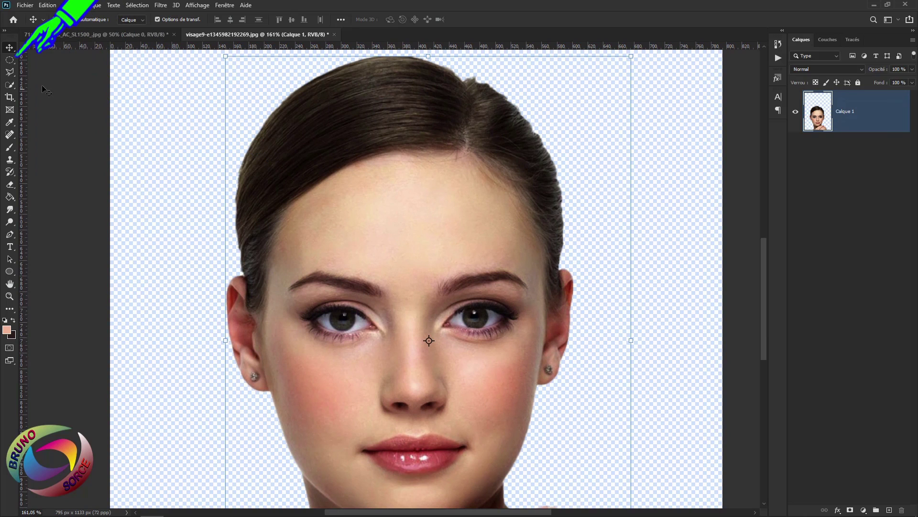
left_click(12, 59)
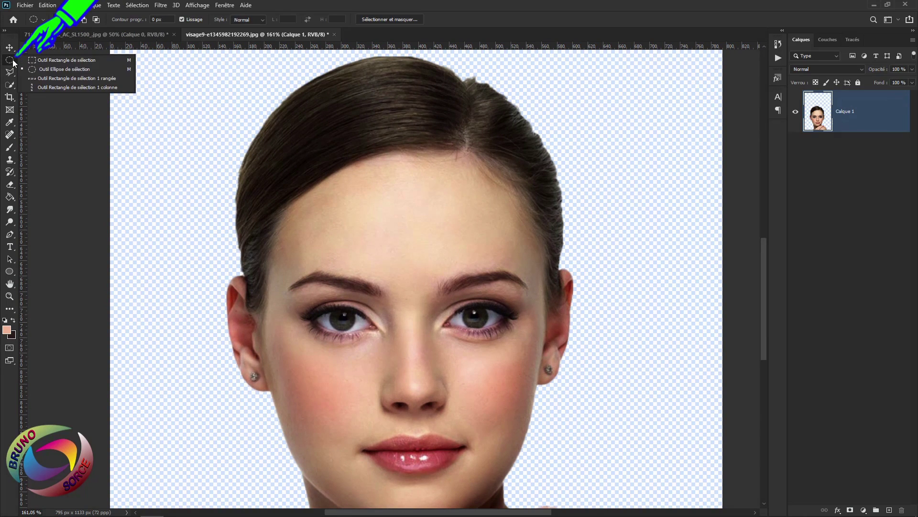
left_click(51, 70)
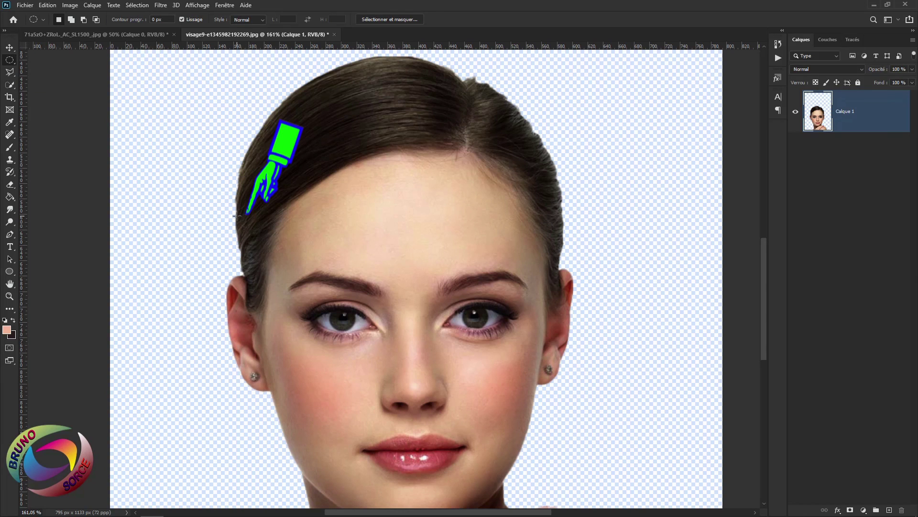
left_click_drag(237, 212, 563, 257)
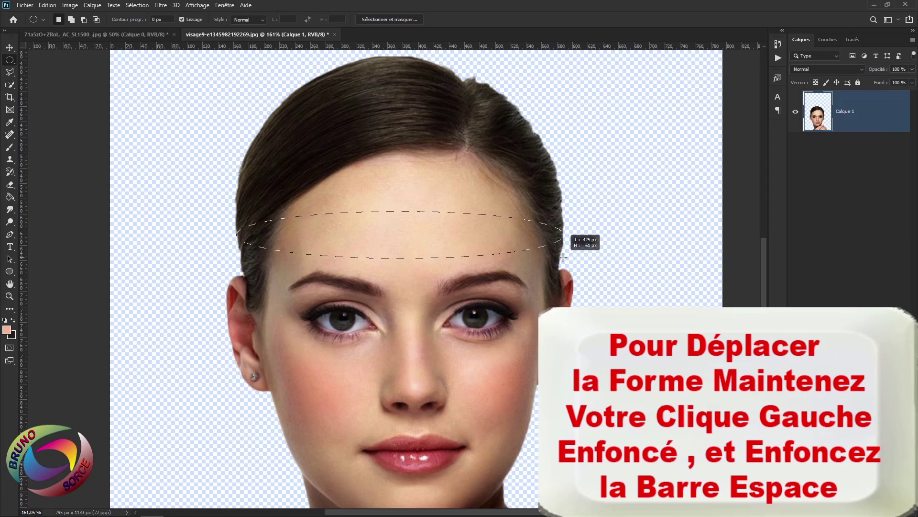
mouse_move(563, 257)
left_mouse_down()
mouse_move(565, 170)
mouse_move(472, 206)
mouse_move(572, 300)
mouse_move(622, 269)
mouse_move(564, 250)
left_mouse_up()
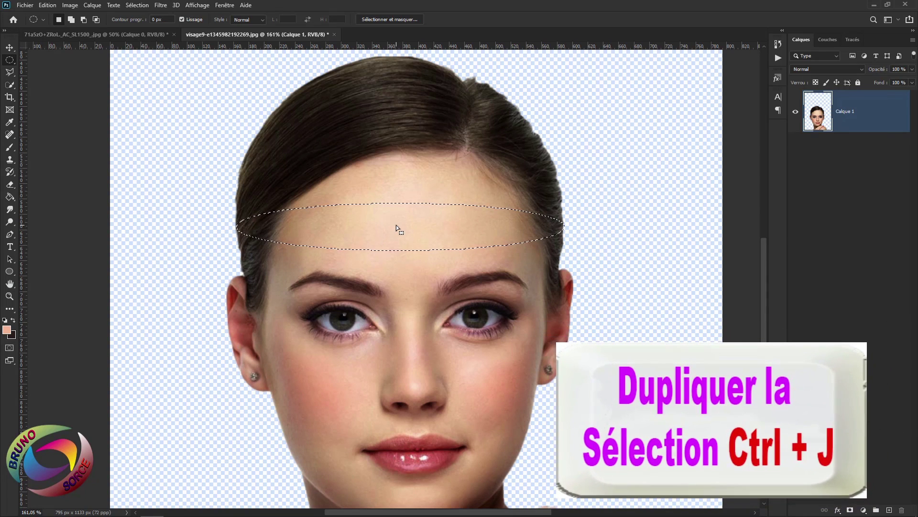
Copy the elliptical selection of the forehead onto a new layer and rename that layer contour
key("ctrl+j")
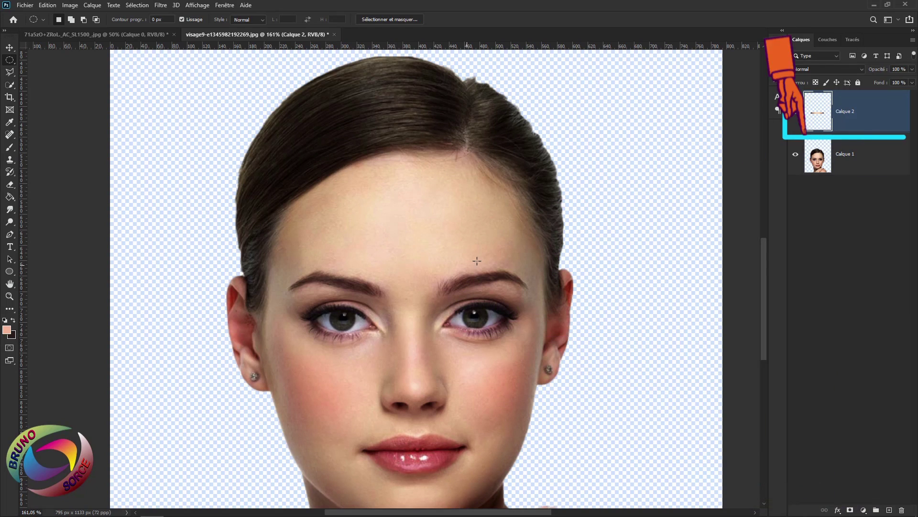
double_click(844, 112)
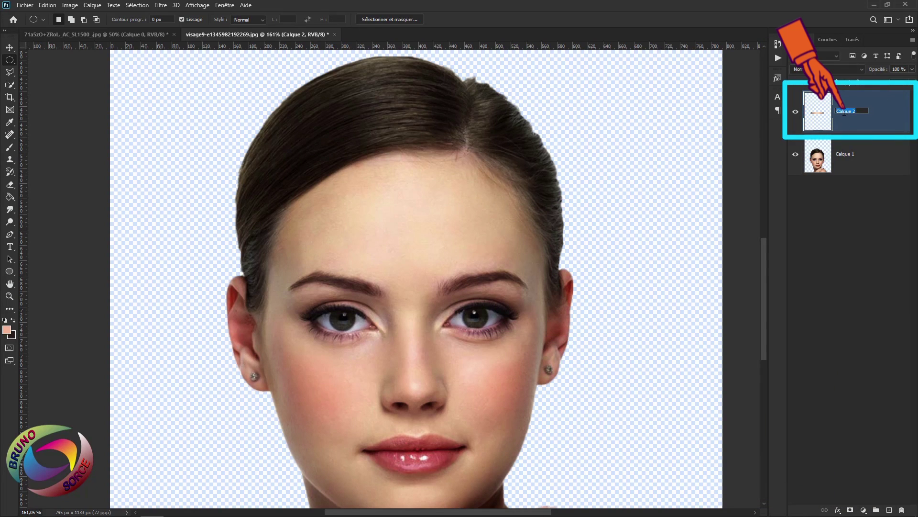
type("contour")
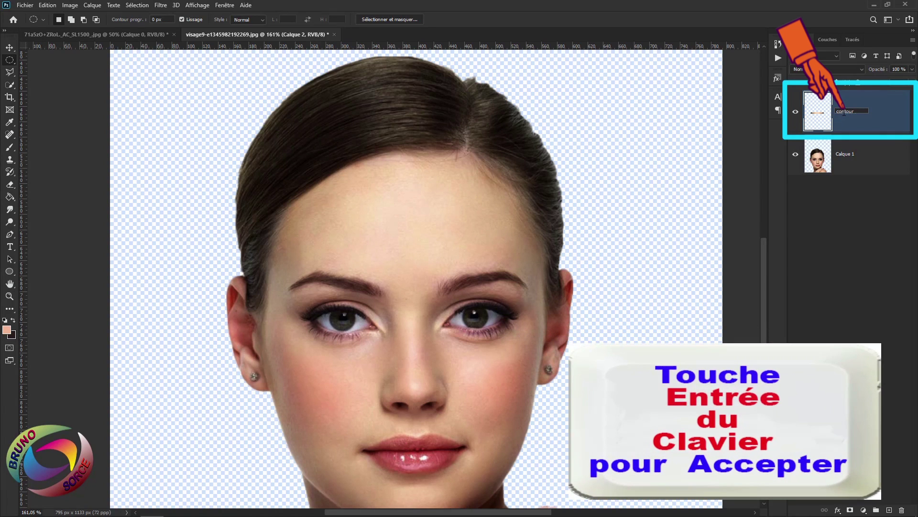
key("Return")
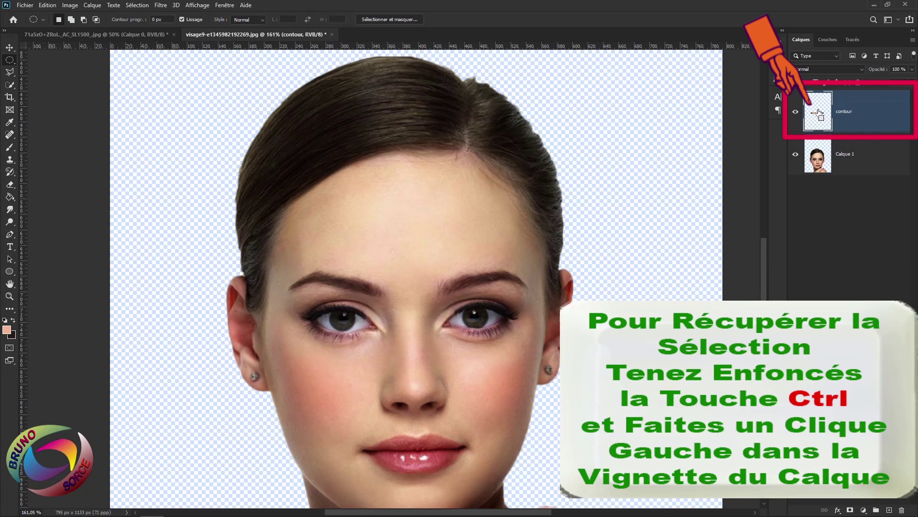
Load the contour ellipse as a selection and fill it with the brown #8c594c sampled from the eyebrow area
left_click(818, 114, "ctrl")
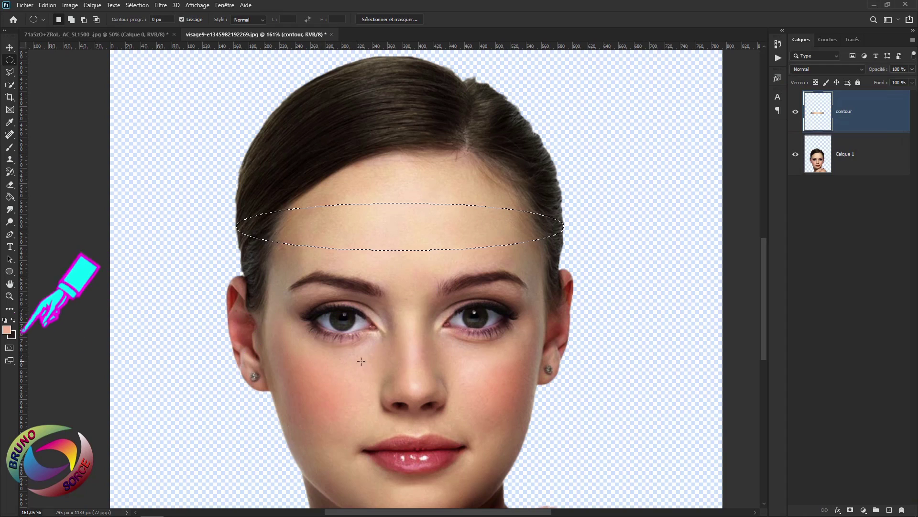
left_click(6, 330)
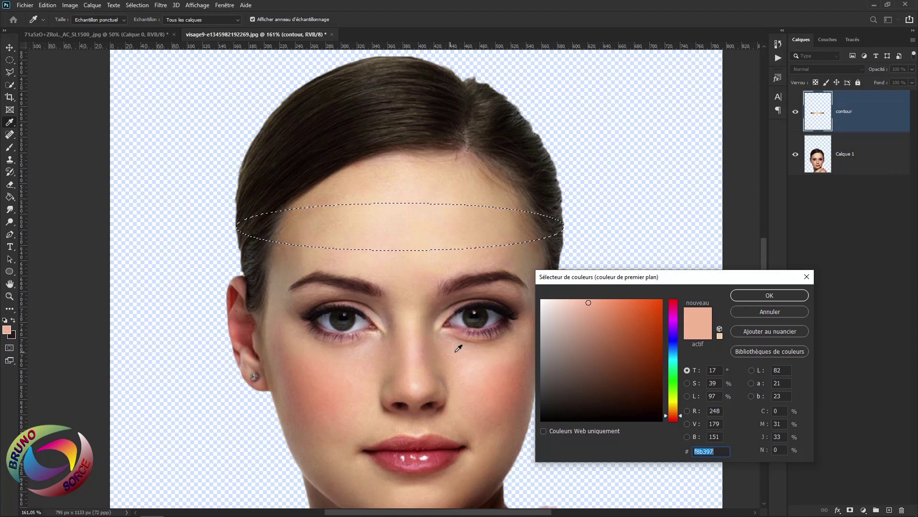
left_click(467, 289)
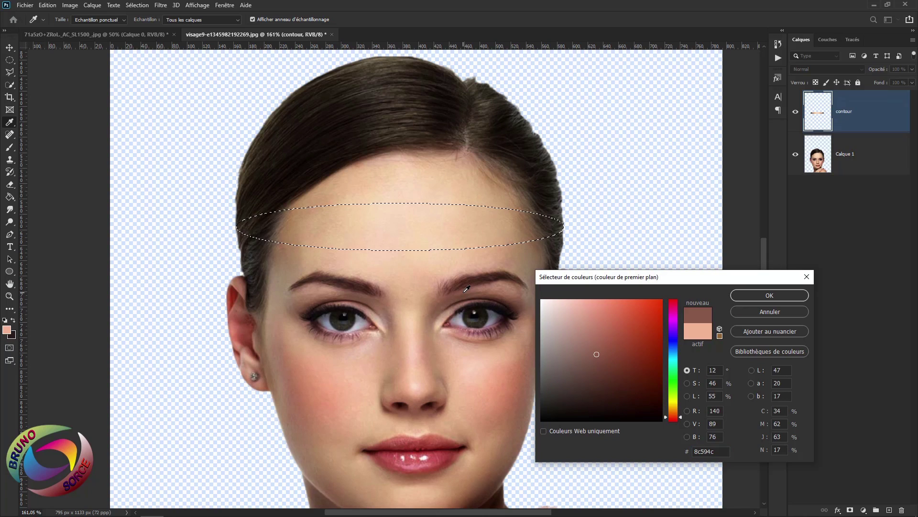
left_click(764, 295)
key("m")
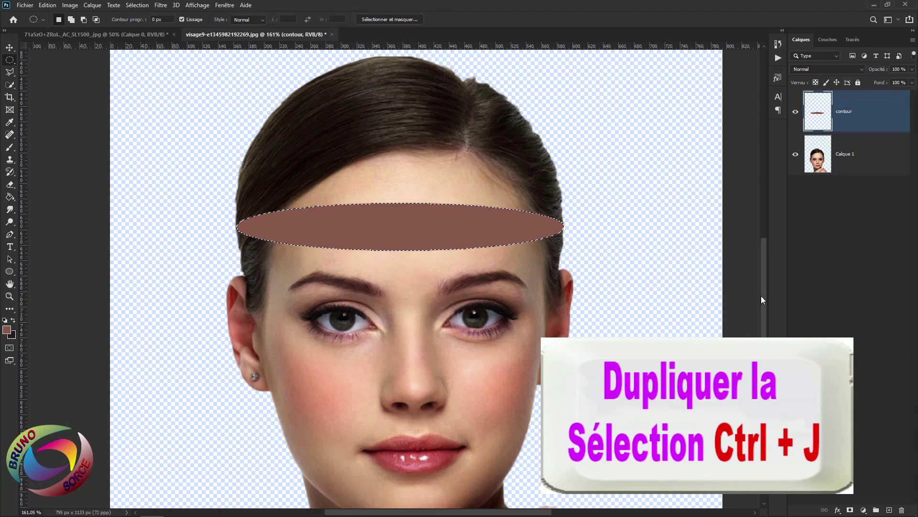
Duplicate the selected brown ellipse onto a new layer and rename that layer centre
key("ctrl+j")
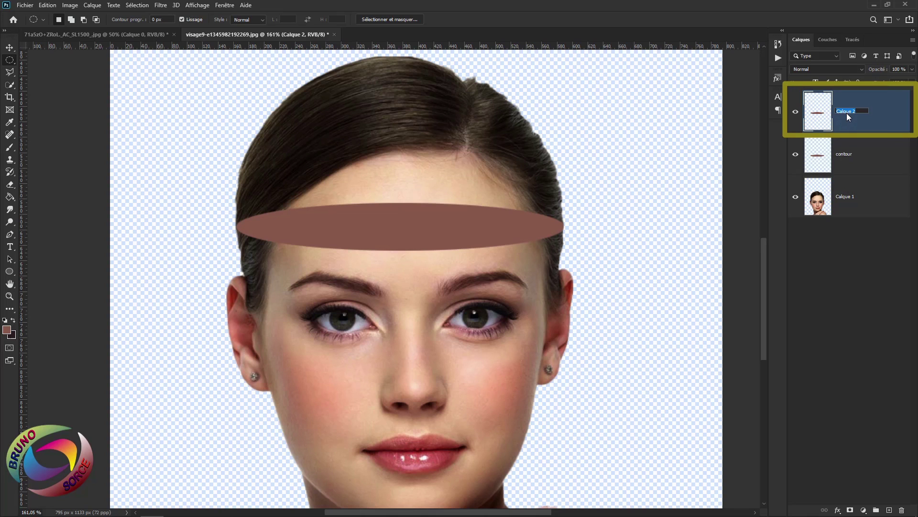
type("centre")
key("Return")
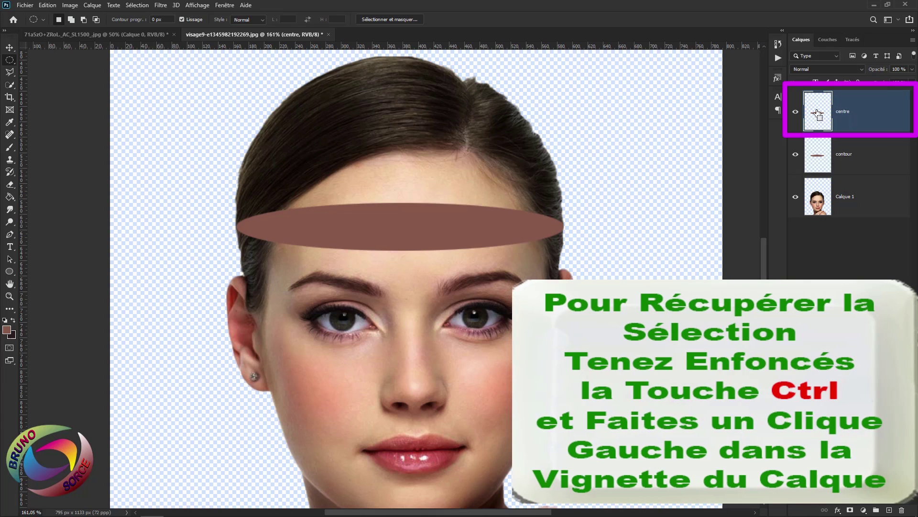
Load the centre layer's ellipse as a selection and fill it with the darker brown #6b4339
left_click(818, 120, "ctrl")
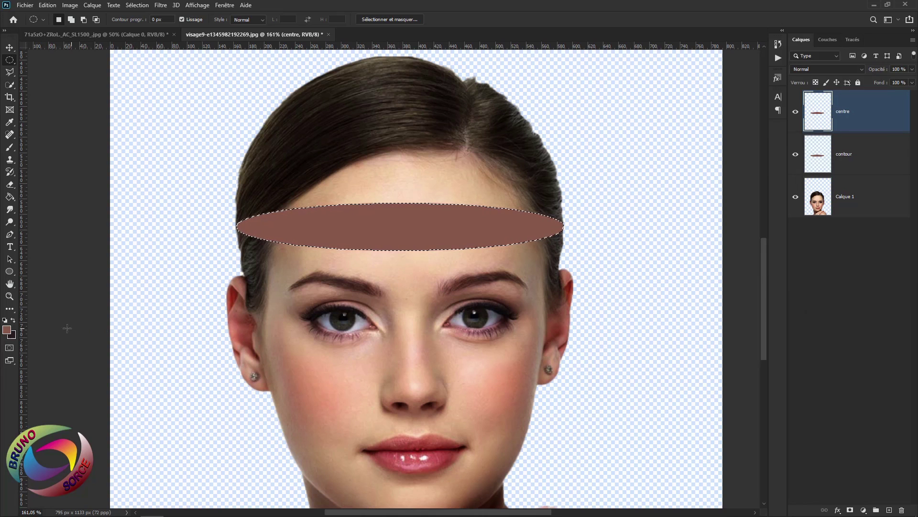
left_click(7, 330)
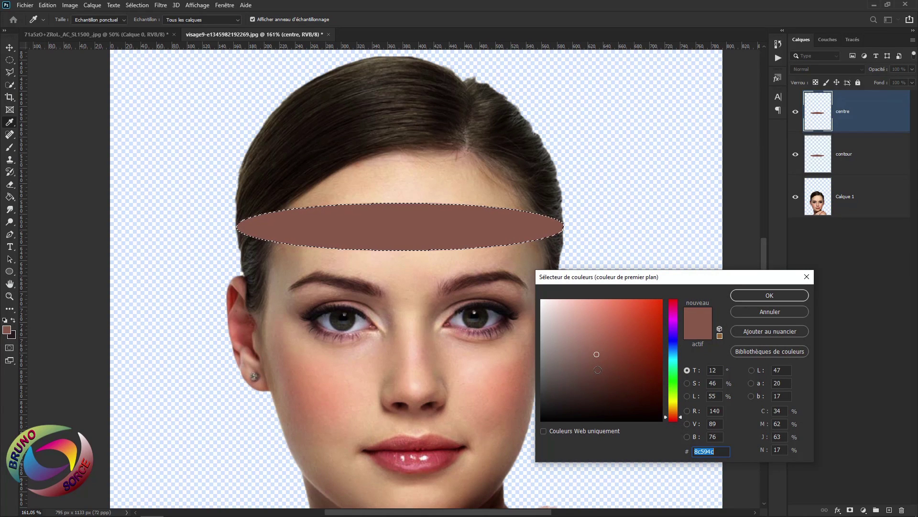
left_click(598, 369)
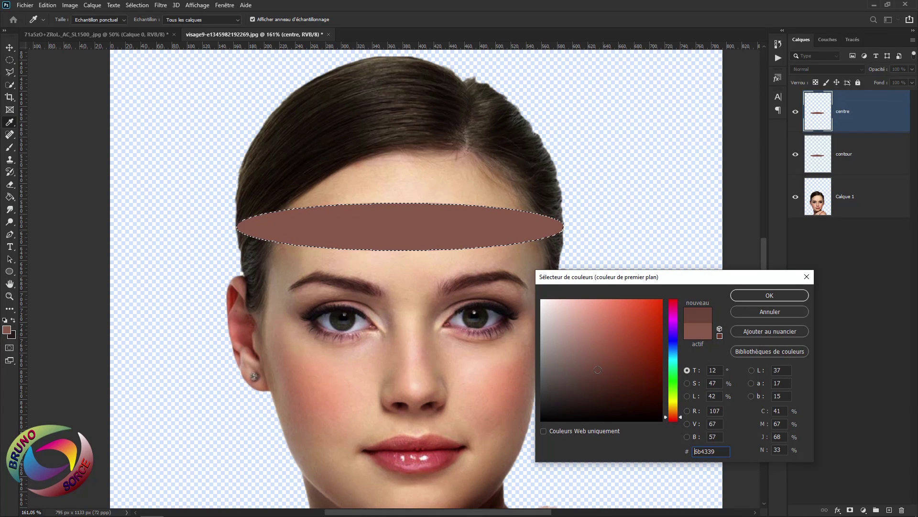
left_click(769, 296)
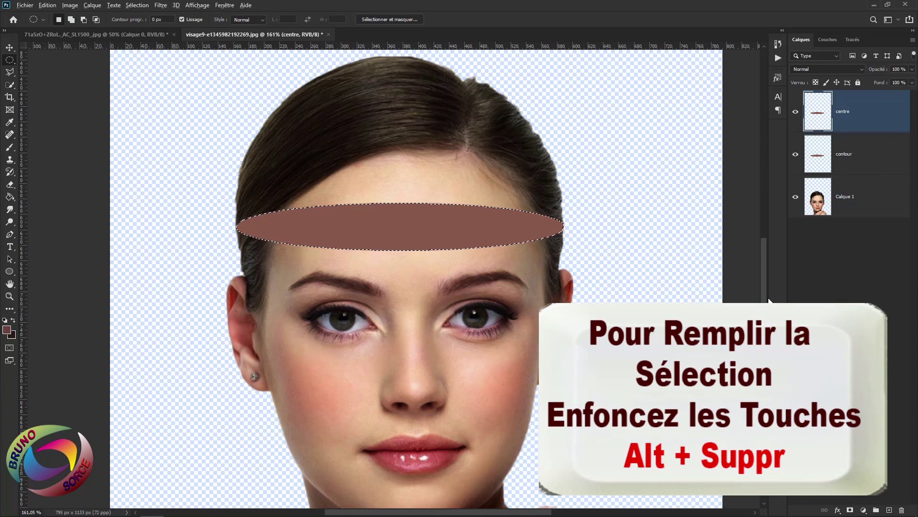
key("alt+Delete")
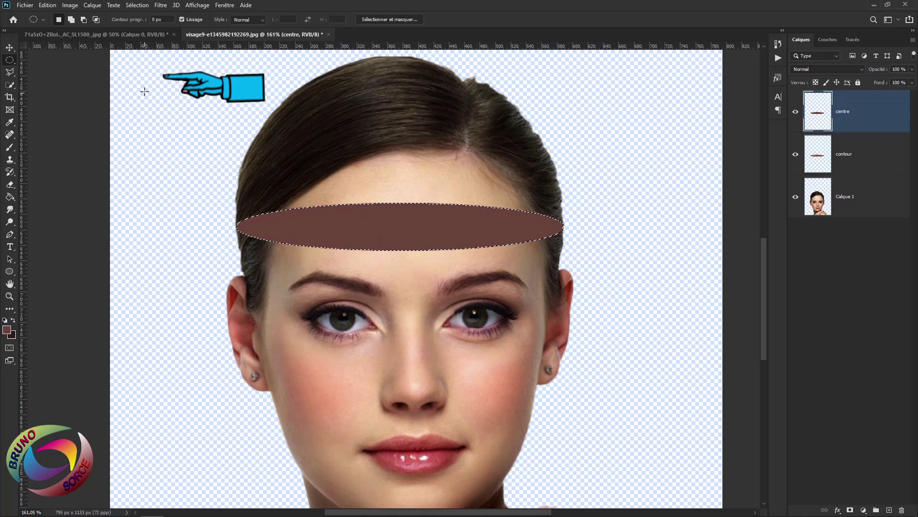
Contract the selection by 5 pixels, invert it, delete the centre layer's outer rim and deselect
left_click(137, 5)
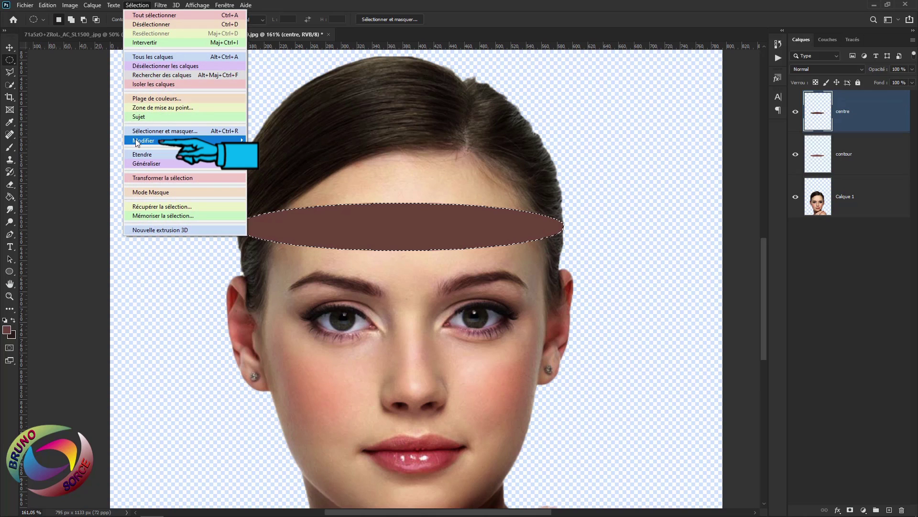
mouse_move(137, 141)
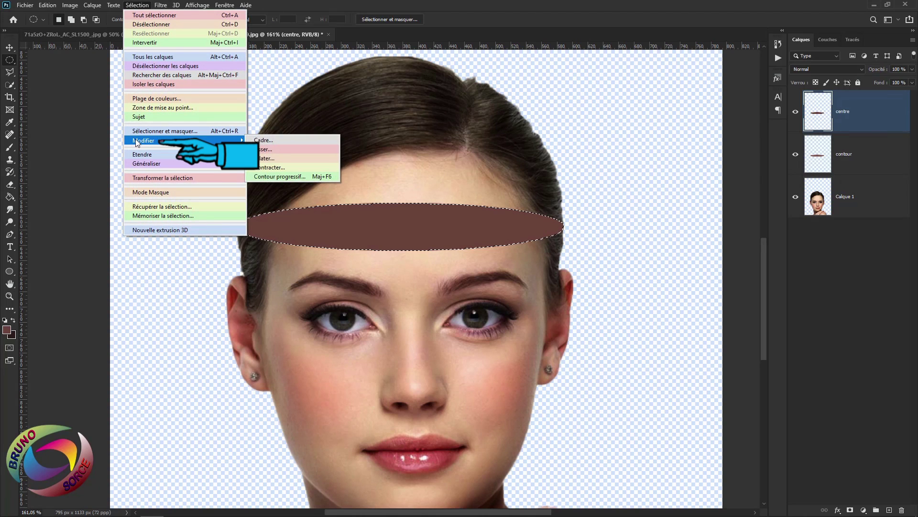
left_click(264, 168)
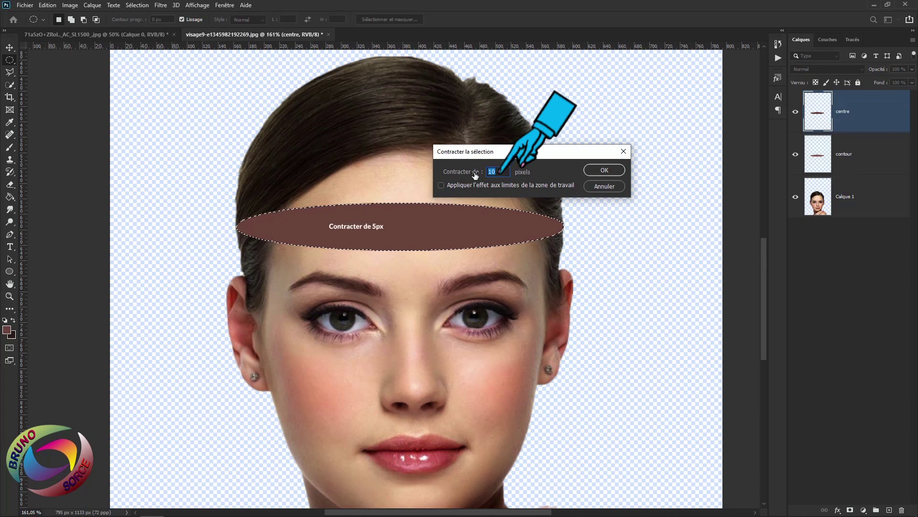
type("5")
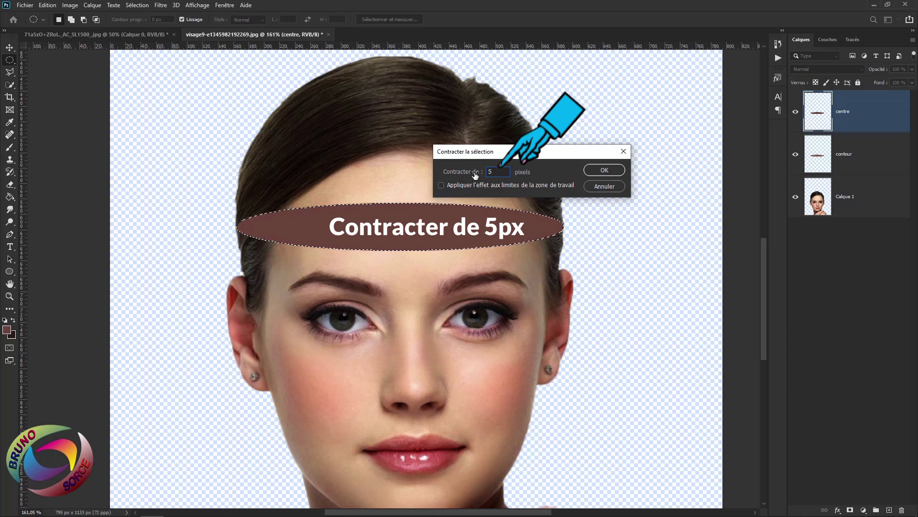
left_click(595, 171)
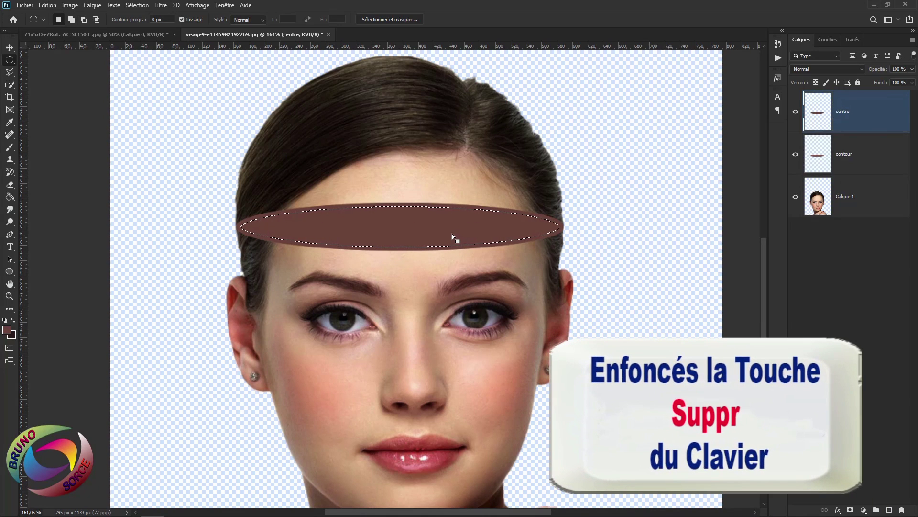
key("shift+ctrl+i")
key("Delete")
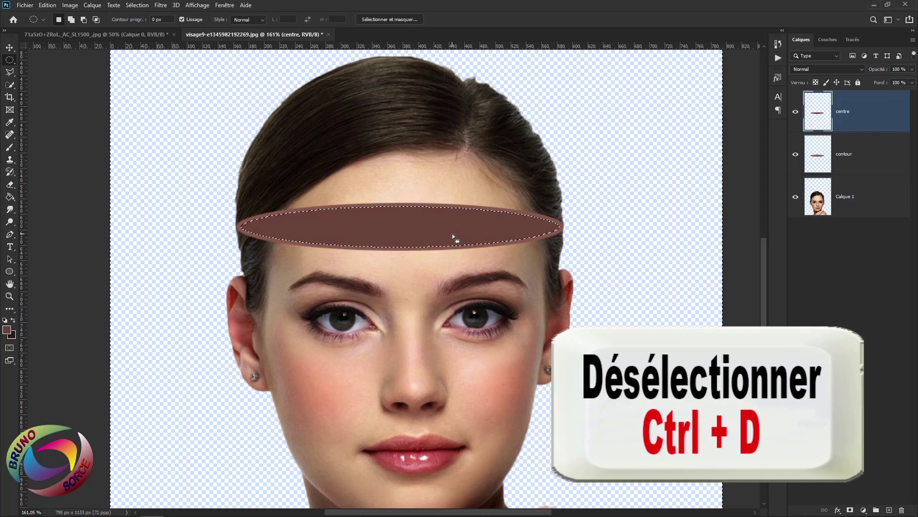
key("ctrl+d")
Erase the top of the head above the ellipse on the portrait layer Calque 1 with the Eraser tool
key("ctrl+0")
scroll(389, 302, "up", 5)
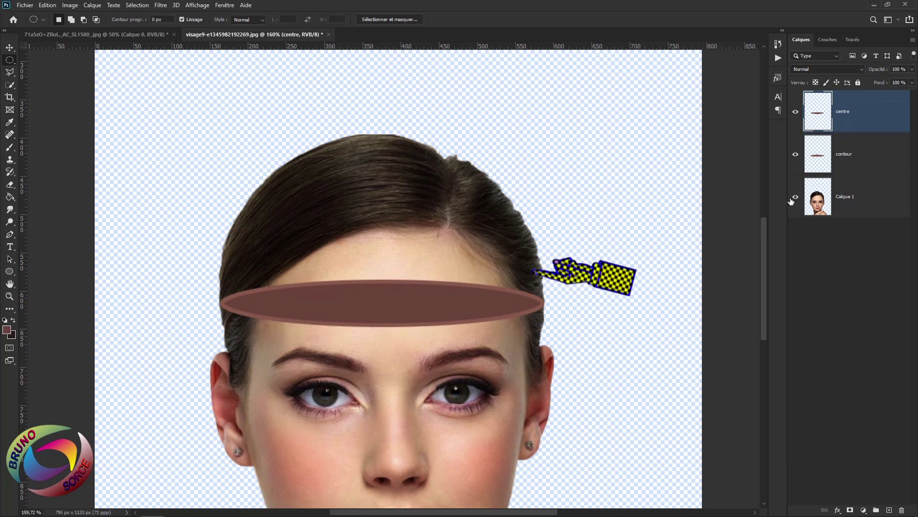
left_click(868, 201)
key("e")
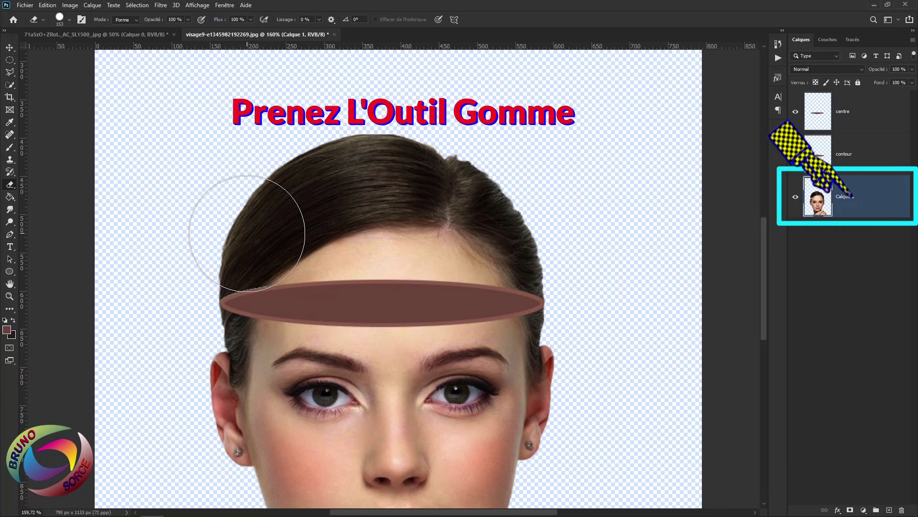
left_click(239, 247)
mouse_move(239, 247)
left_mouse_down()
mouse_move(222, 241)
mouse_move(543, 248)
mouse_move(543, 236)
mouse_move(489, 171)
mouse_move(235, 174)
left_mouse_up()
Activate the centre layer and set the foreground colour to near-black #020100
key("ctrl+0")
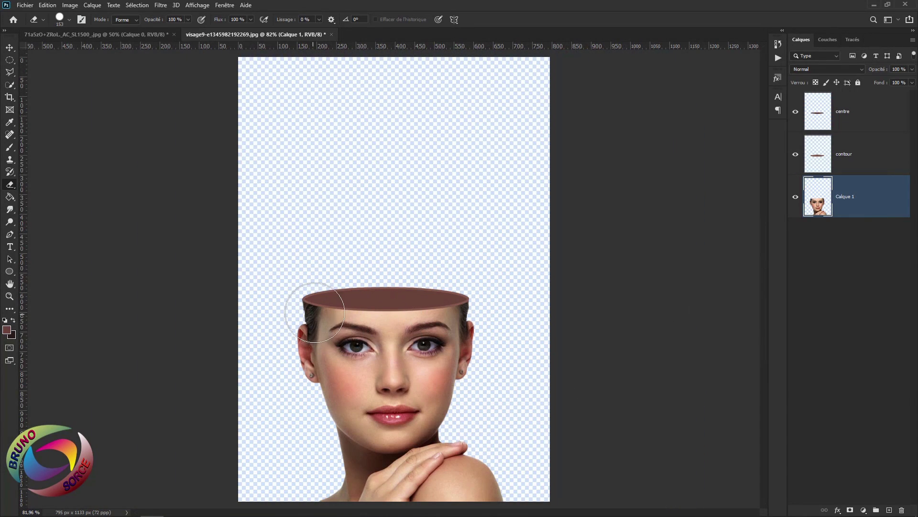
left_click(882, 109)
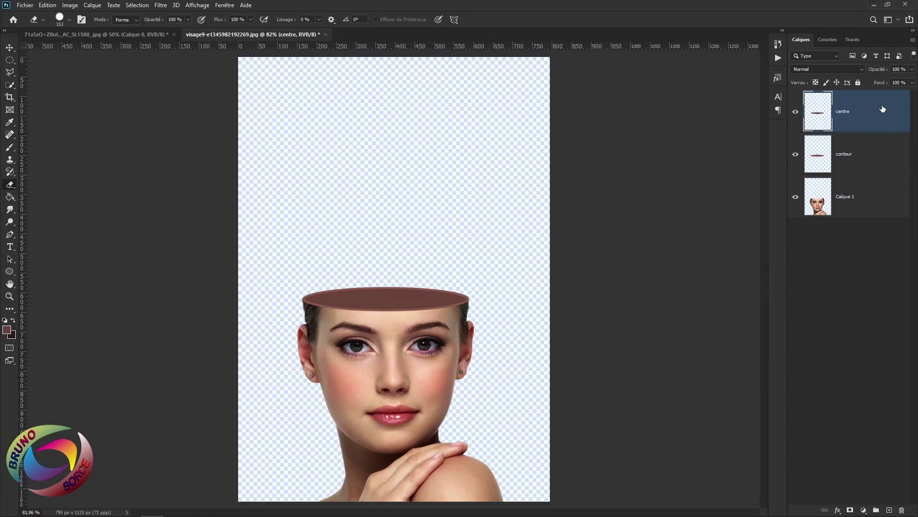
left_click(7, 330)
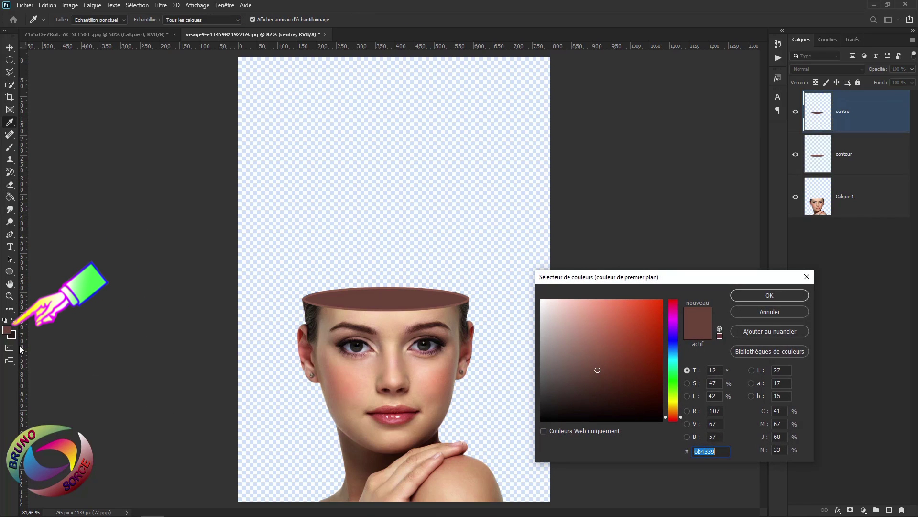
left_click(642, 420)
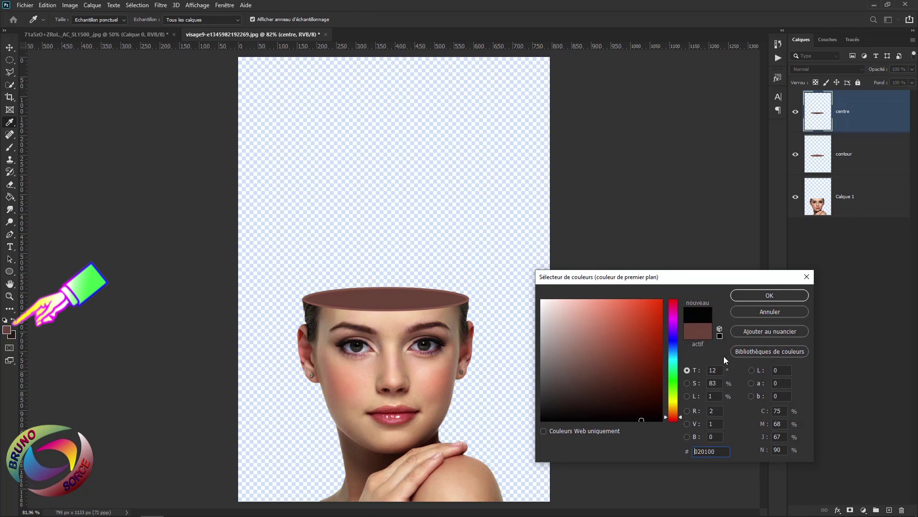
left_click(782, 293)
key("e")
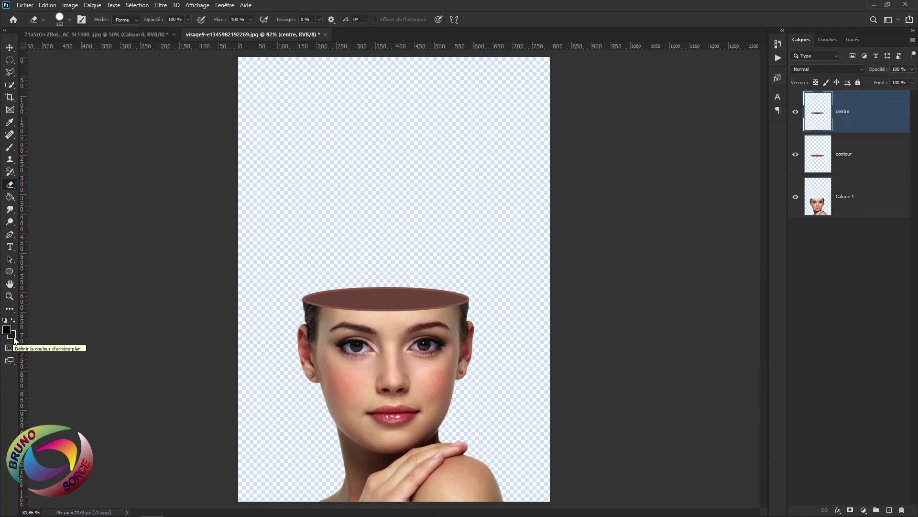
Set the background colour to dark brown #392828
left_click(12, 337)
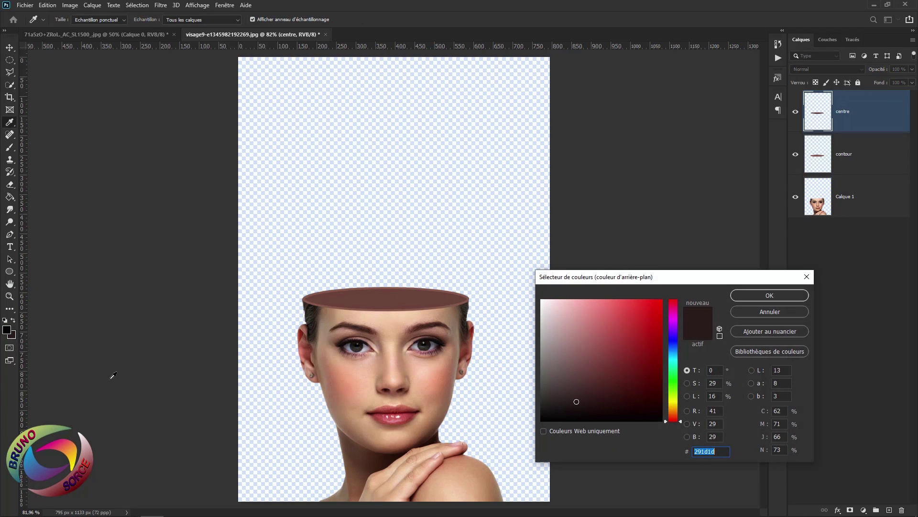
left_click(578, 397)
left_click(577, 399)
left_click(577, 393)
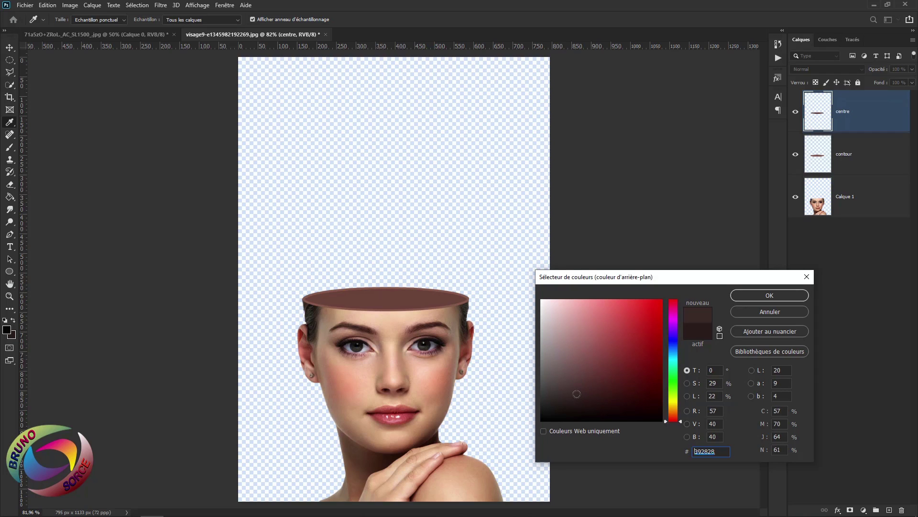
left_click(790, 297)
key("e")
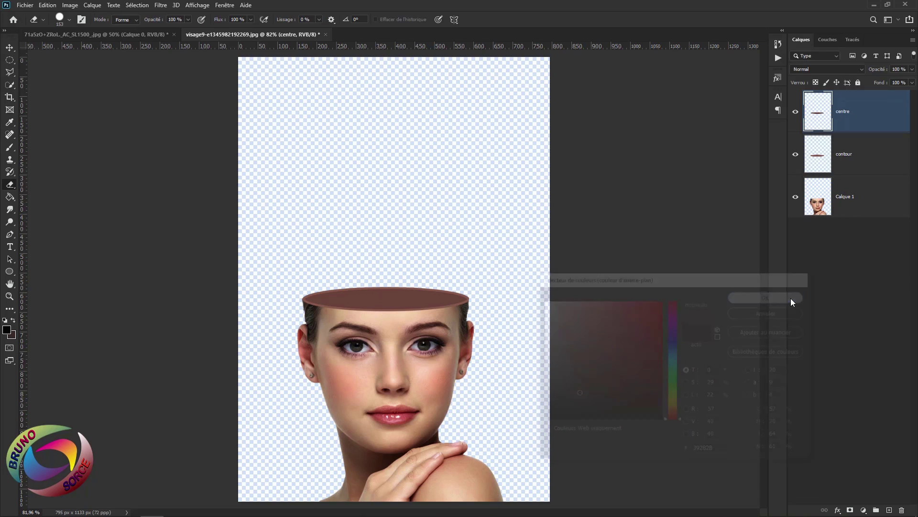
Add a new layer above centre and render the Fibres filter on it with variance 4 and intensity 10
left_click(890, 511)
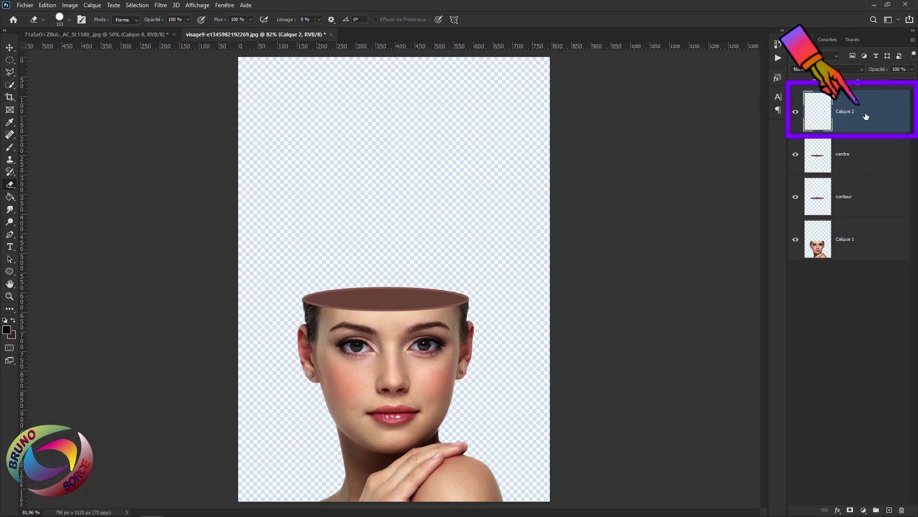
left_click(162, 6)
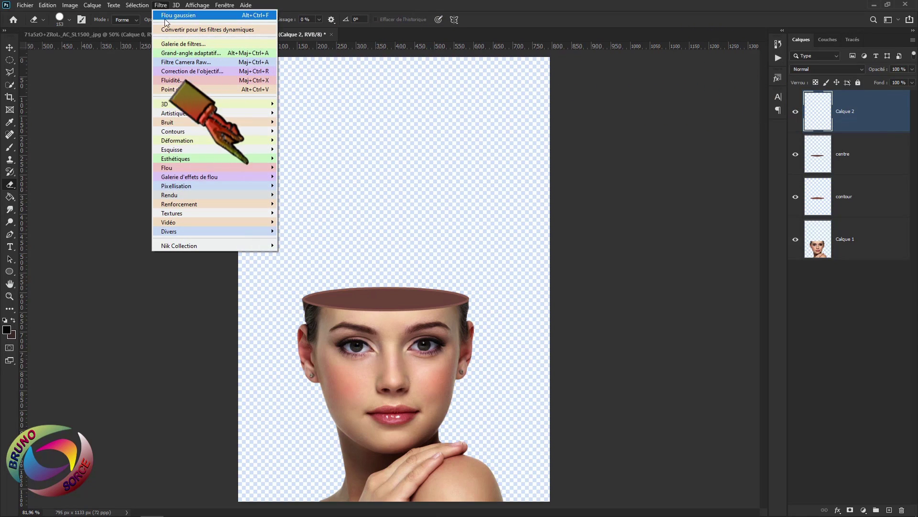
mouse_move(173, 196)
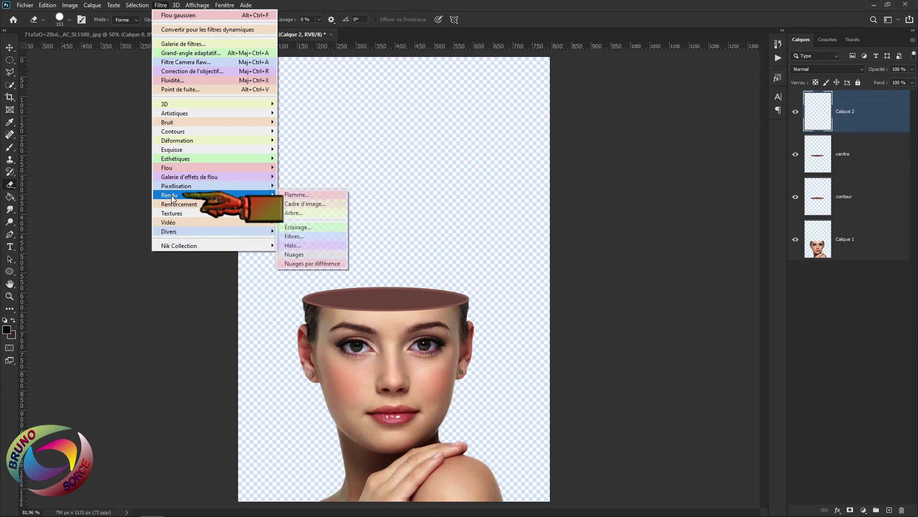
left_click(292, 236)
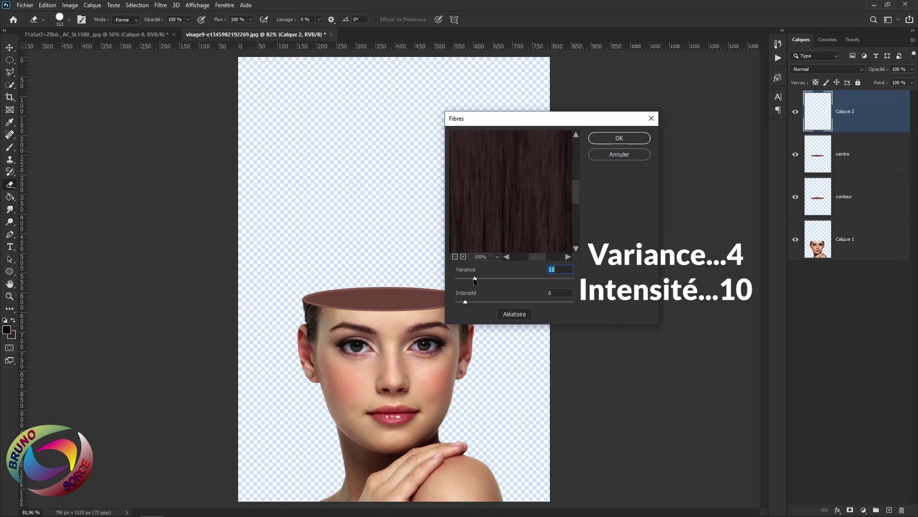
left_click_drag(461, 281, 460, 281)
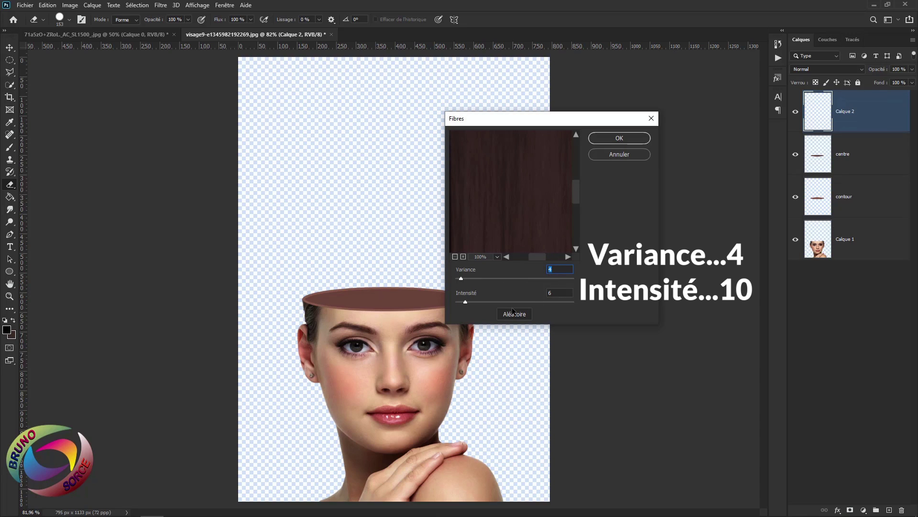
left_click(497, 302)
left_click(630, 138)
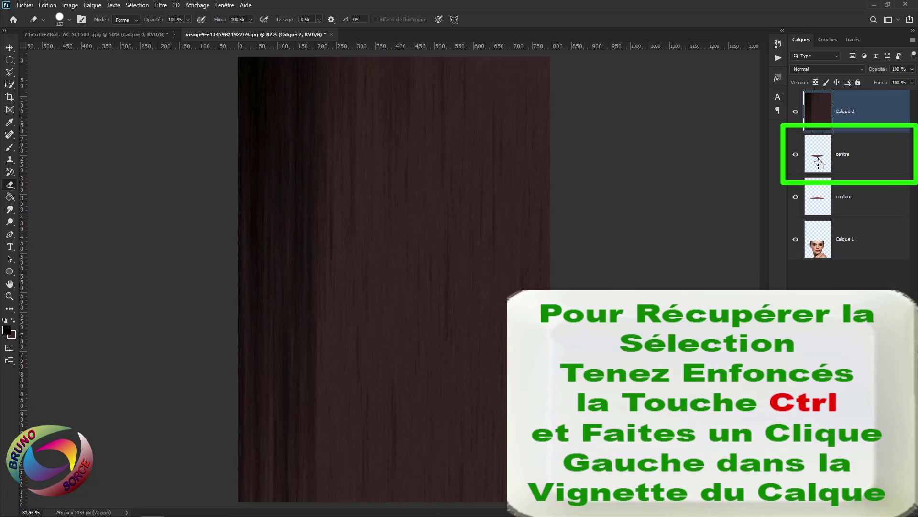
Load the centre layer's ellipse as a selection, invert it, clear the fibre texture outside it on Calque 2 and deselect
left_click(819, 162, "ctrl")
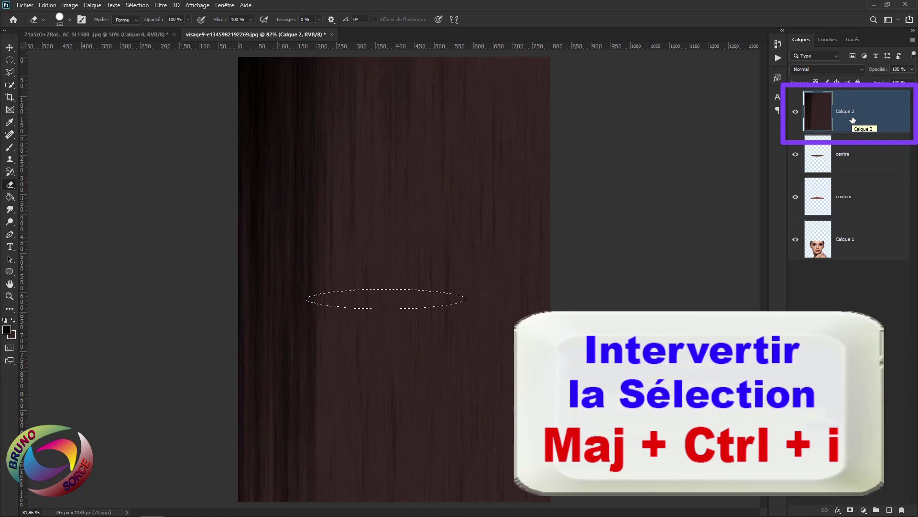
key("ctrl+shift+i")
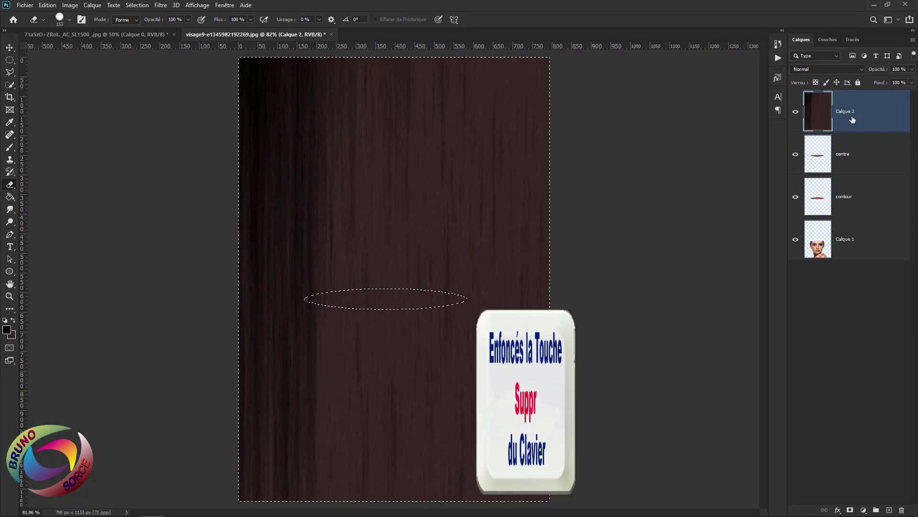
key("Delete")
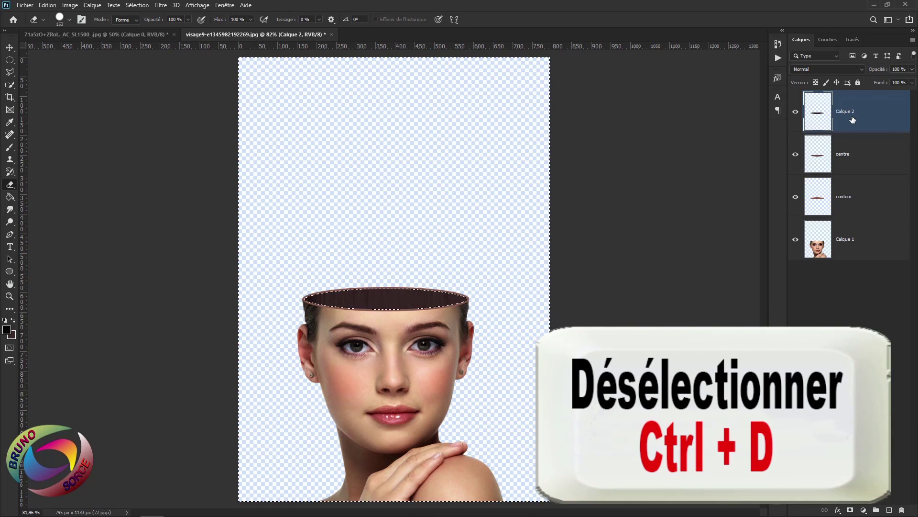
key("ctrl+d")
scroll(513, 277, "up", 3)
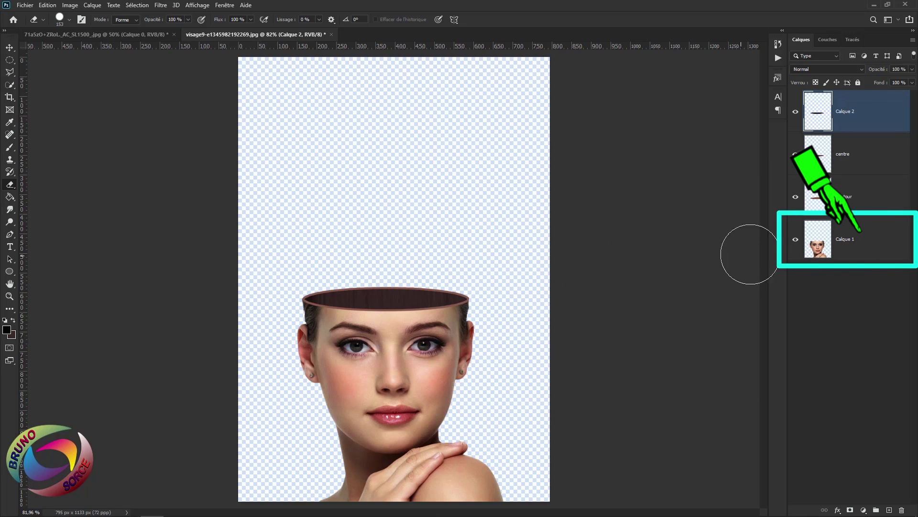
Add a gradient fill layer above Calque 1 using the "Premier plan -> arrière-plan" preset from the 630 DEGRADES group
left_click(879, 246)
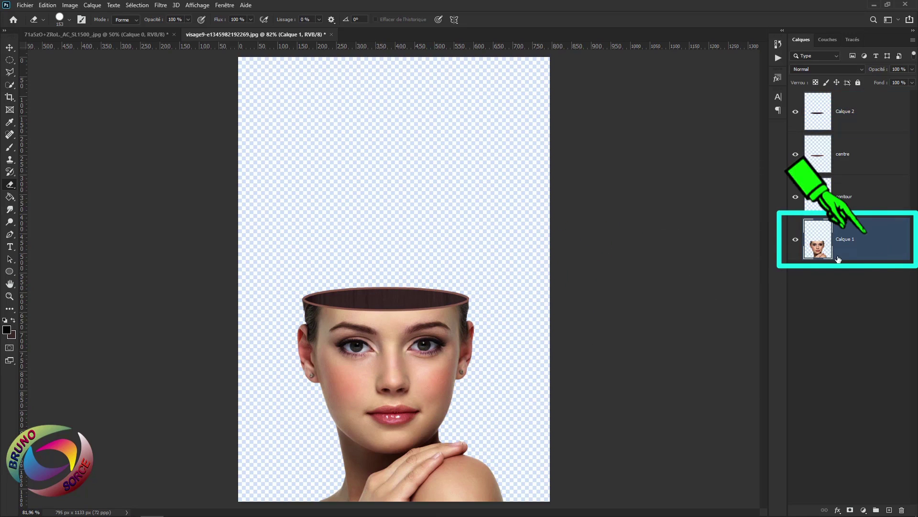
left_click(863, 511)
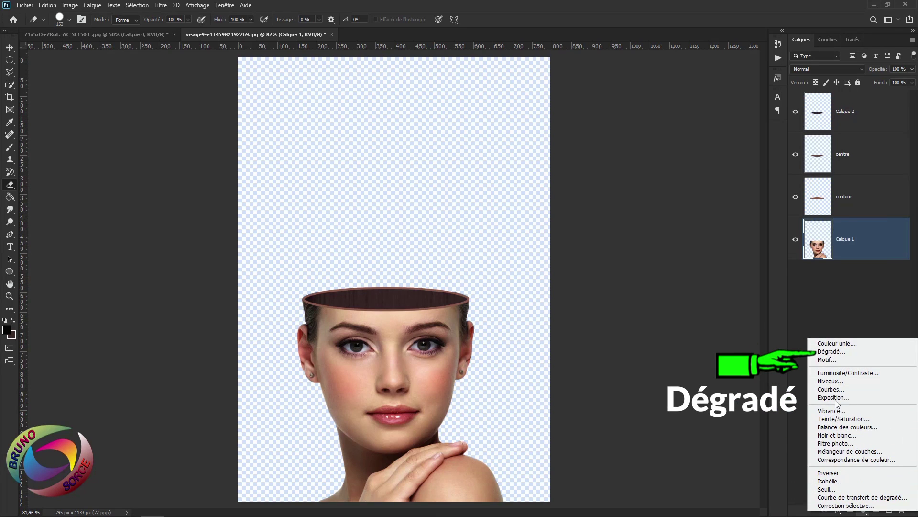
left_click(828, 351)
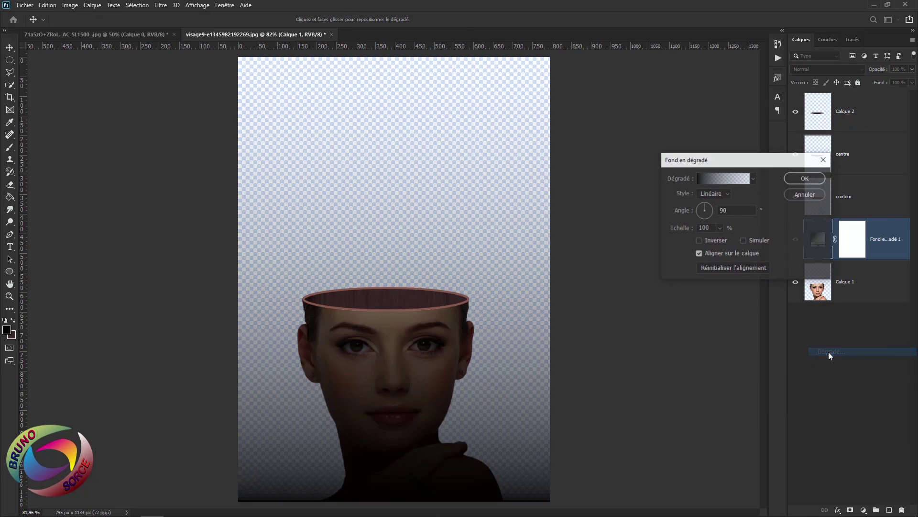
left_click(728, 180)
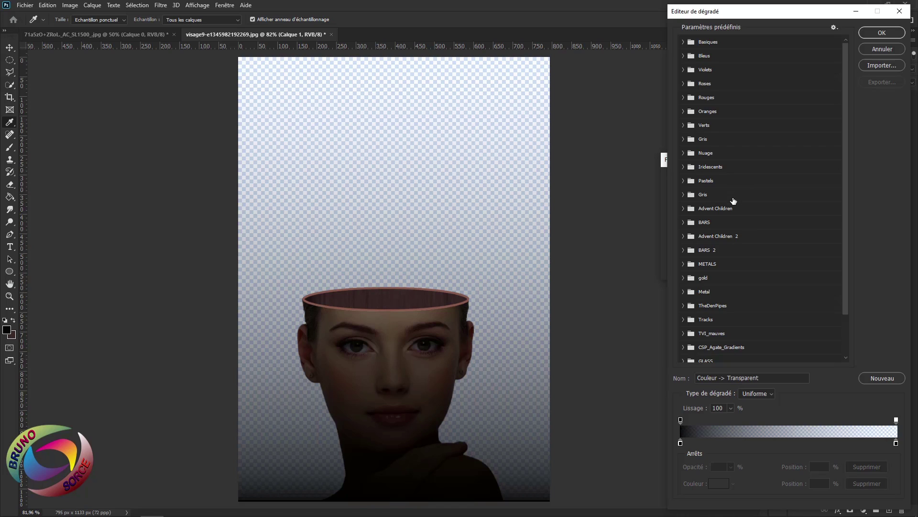
scroll(734, 201, "down", 2)
left_click(688, 314)
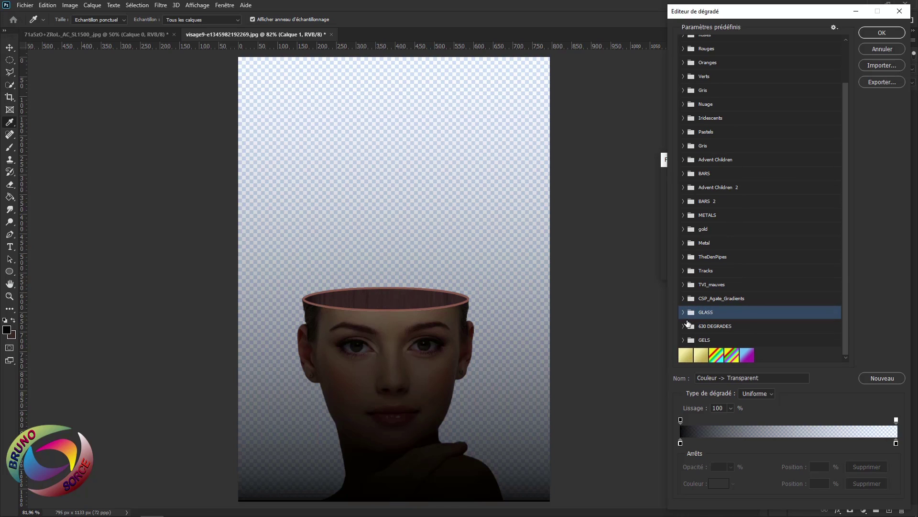
left_click(683, 327)
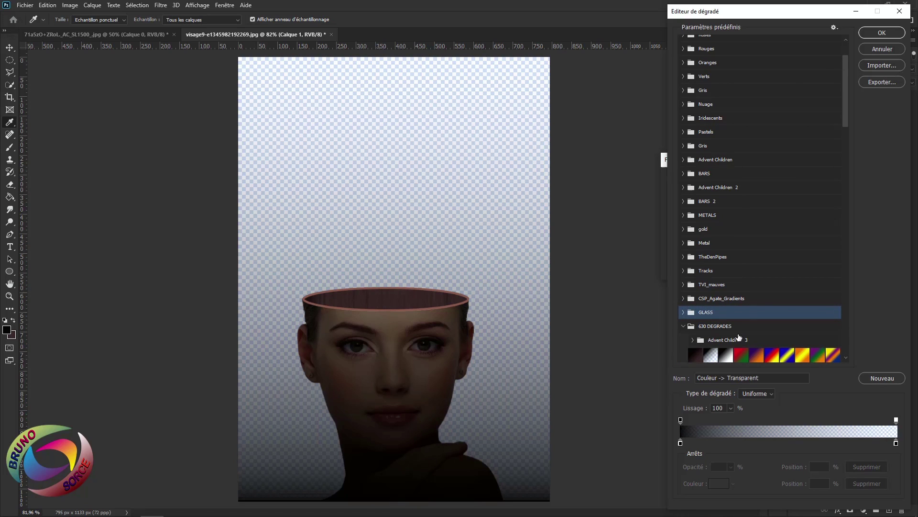
scroll(739, 338, "down", 3)
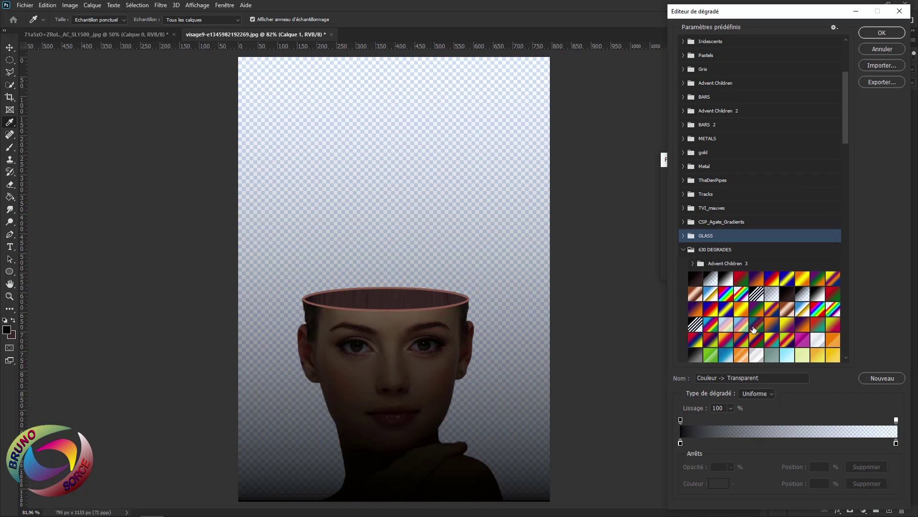
scroll(754, 329, "down", 1)
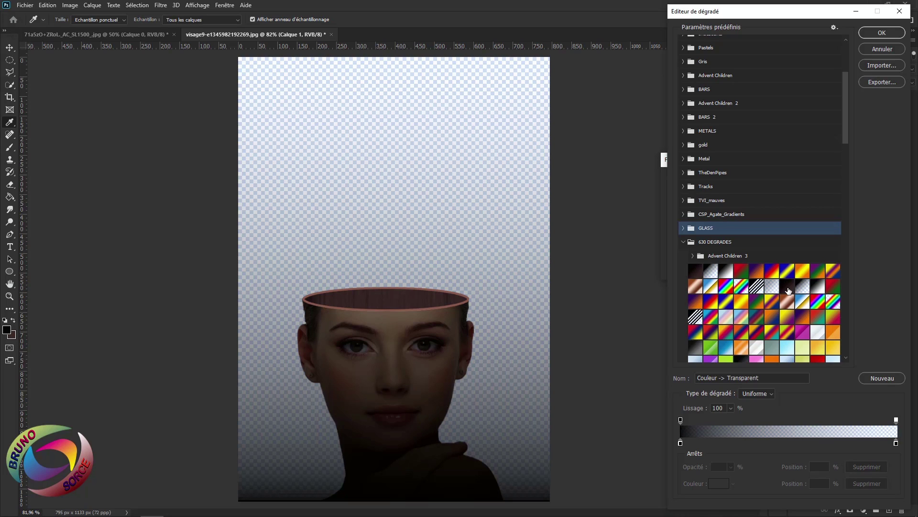
left_click(787, 287)
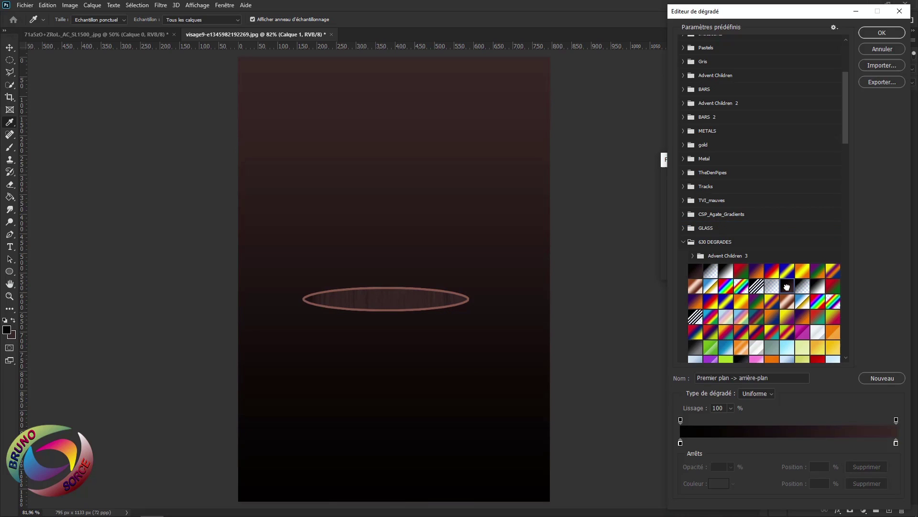
left_click(879, 34)
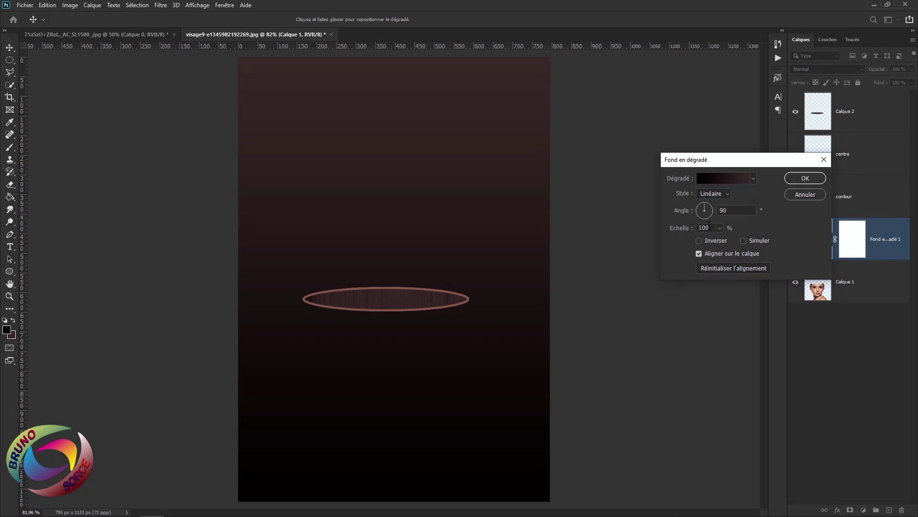
Make the gradient fill radial and reversed, with a scale of 103%
left_click(715, 193)
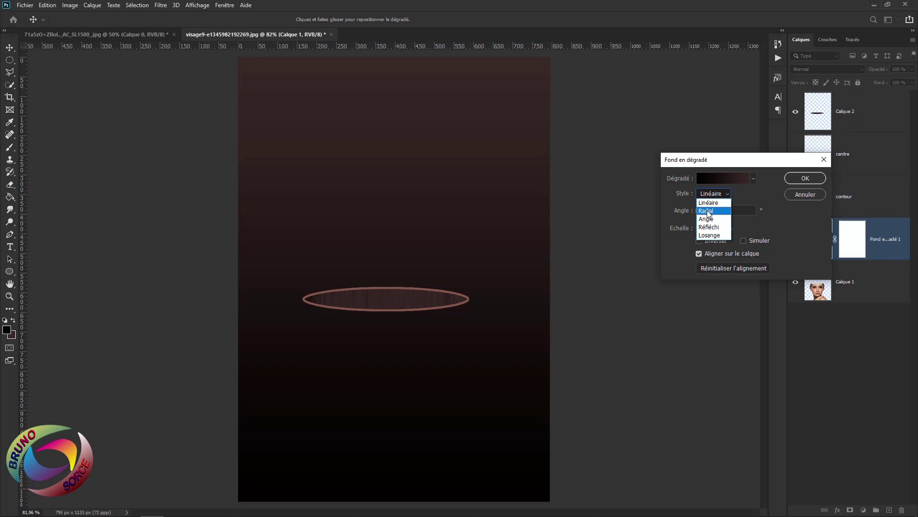
left_click(708, 212)
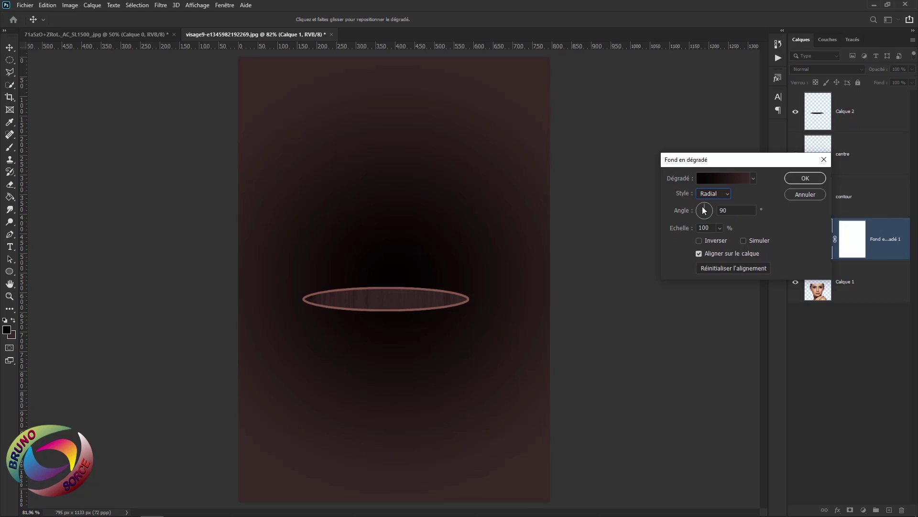
left_click(700, 241)
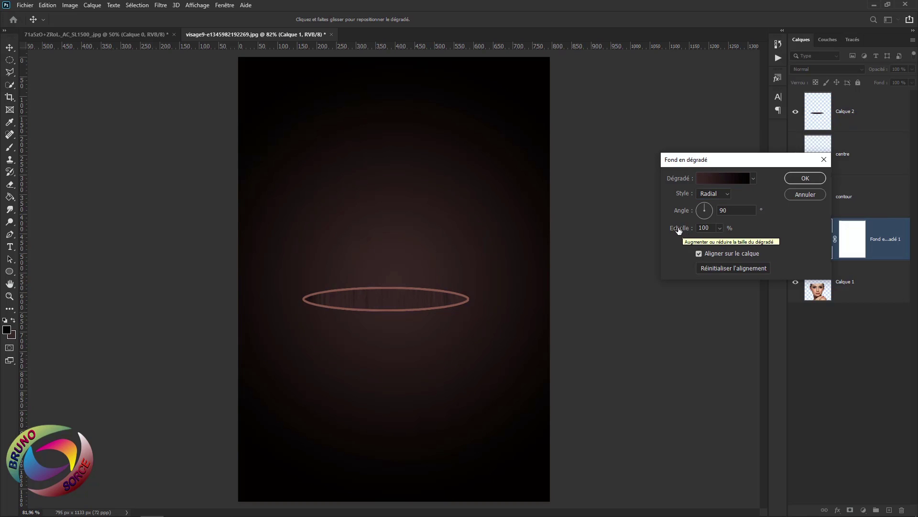
mouse_move(676, 232)
left_mouse_down()
mouse_move(651, 236)
mouse_move(705, 236)
mouse_move(679, 238)
left_mouse_up()
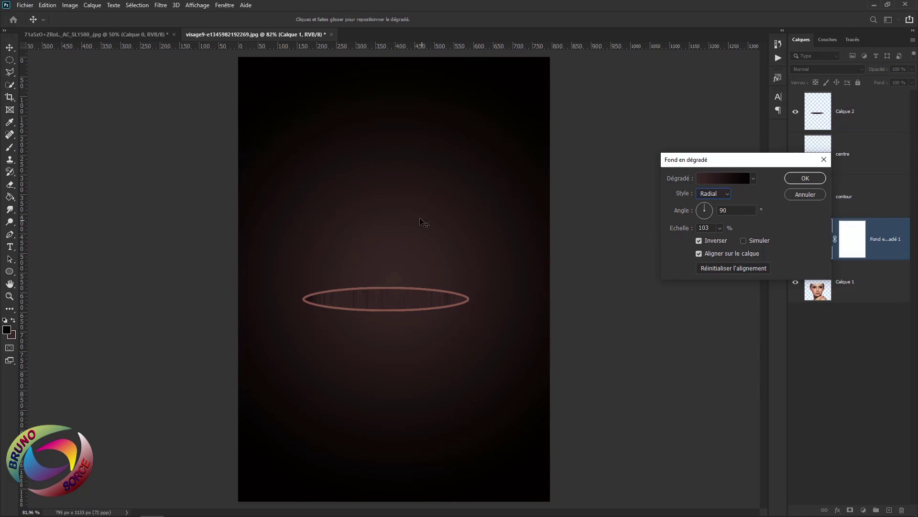
Set the gradient's end colour stop at 100% to dark grey #434141 and apply the gradient fill
left_click(714, 179)
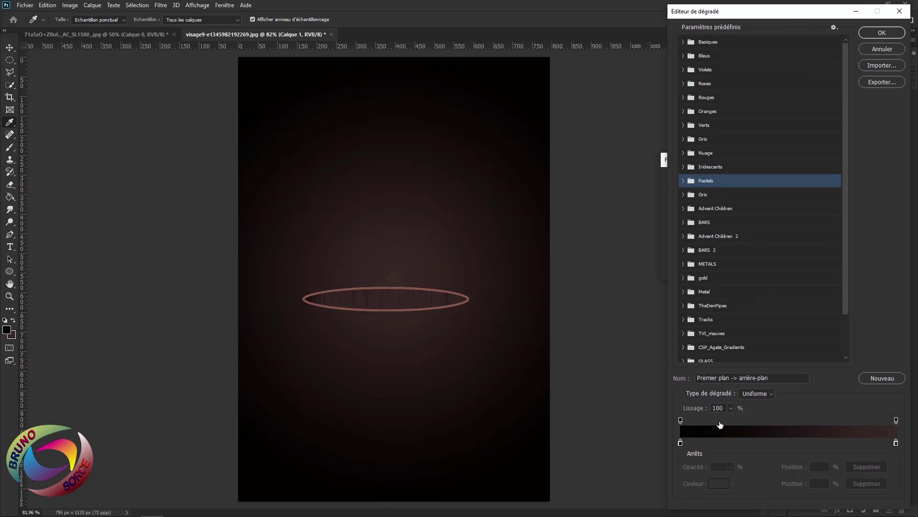
double_click(896, 443)
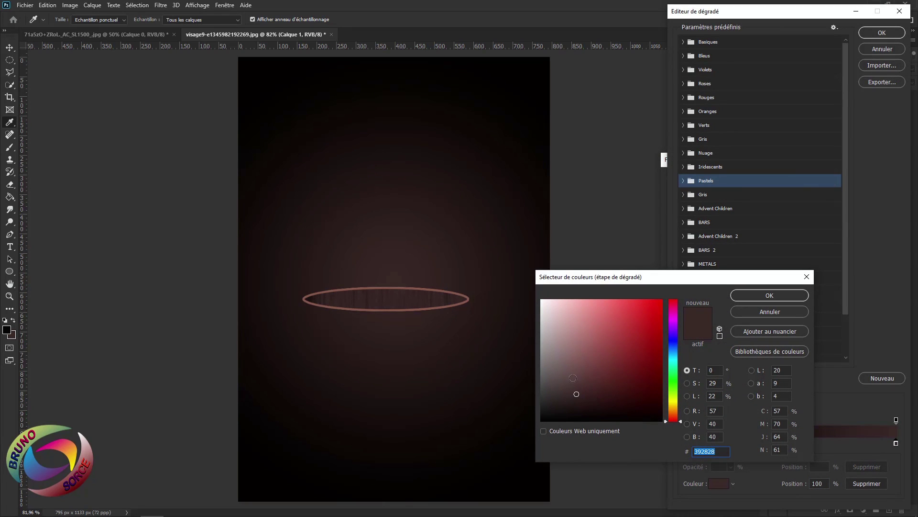
left_click(546, 384)
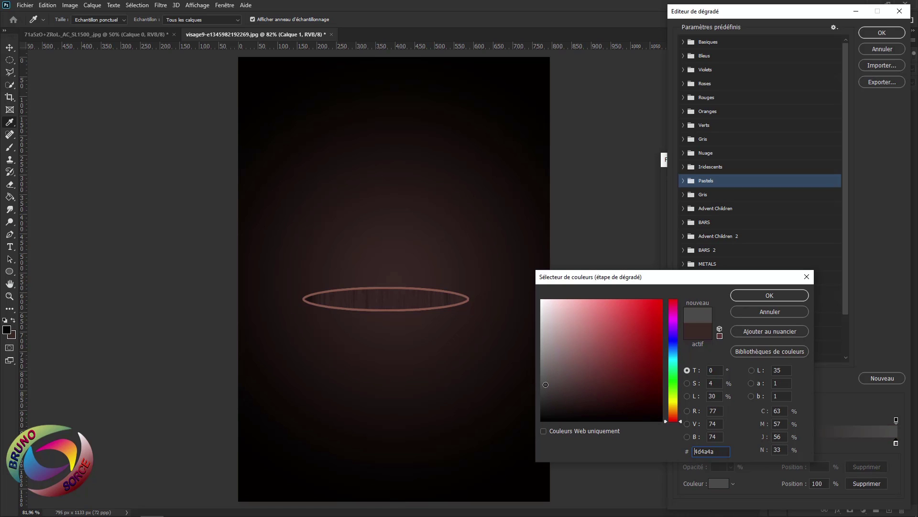
left_click_drag(546, 384, 544, 389)
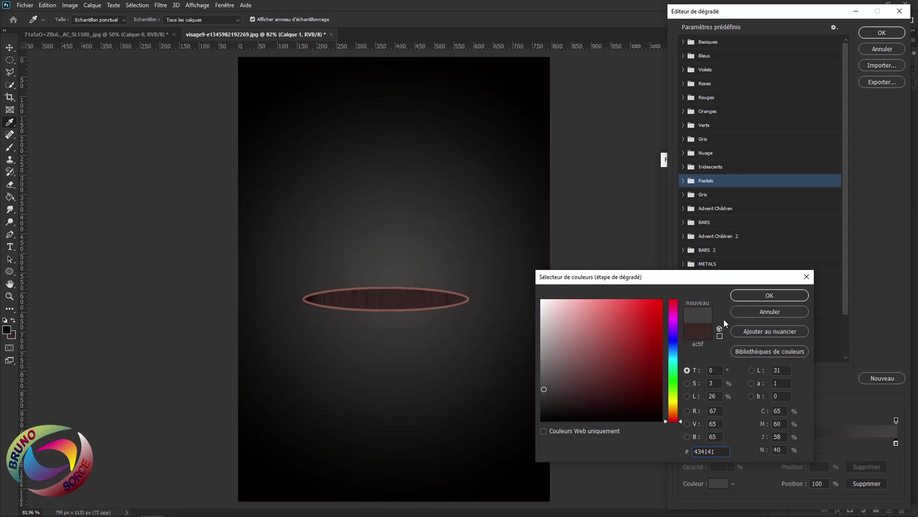
left_click(767, 296)
left_click(878, 32)
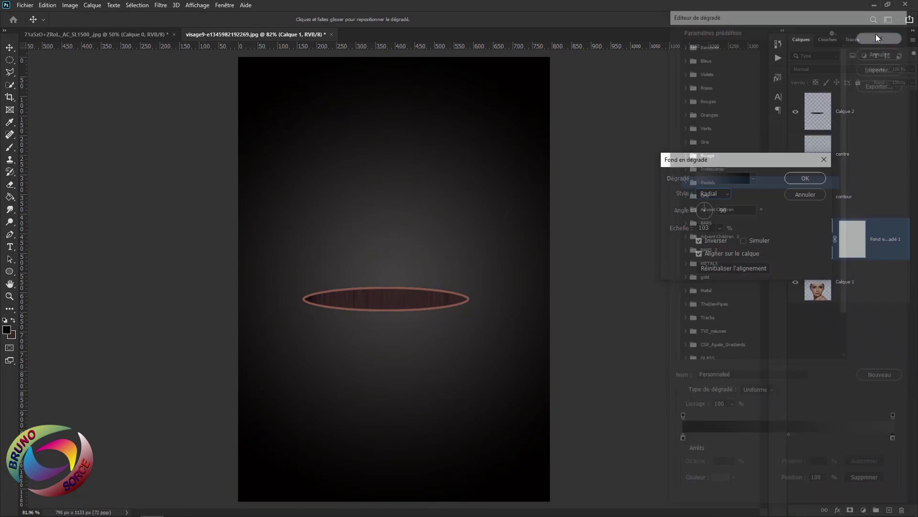
left_click(802, 179)
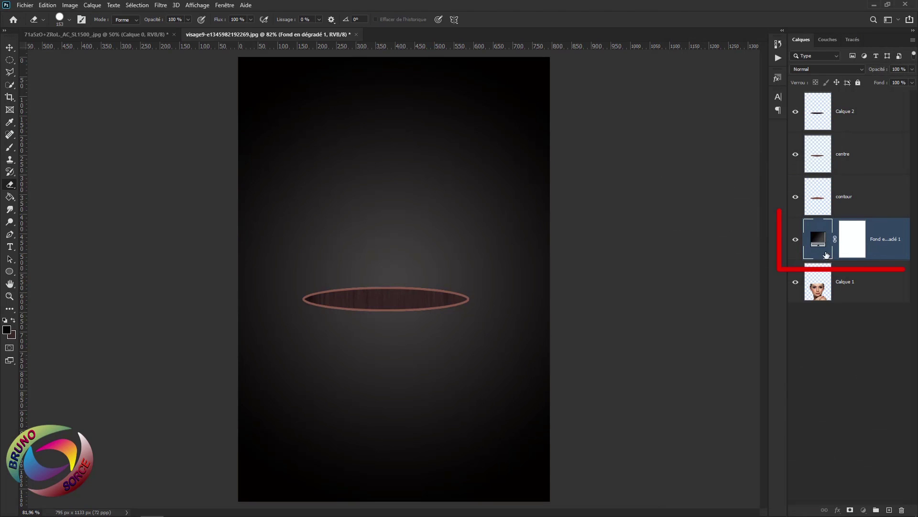
Move the gradient fill layer beneath Calque 1 as a backdrop, and switch its visibility off and back on
left_click_drag(892, 238, 882, 308)
scroll(704, 302, "down", 2)
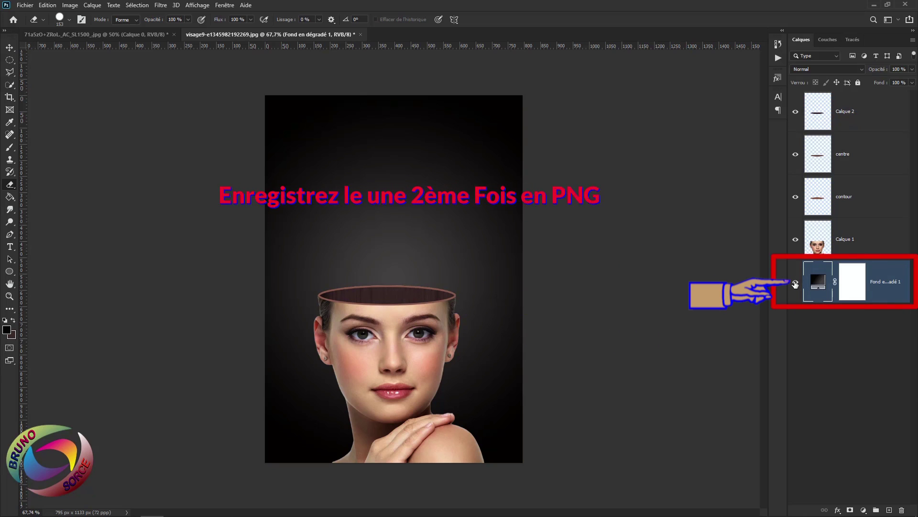
left_click(796, 284)
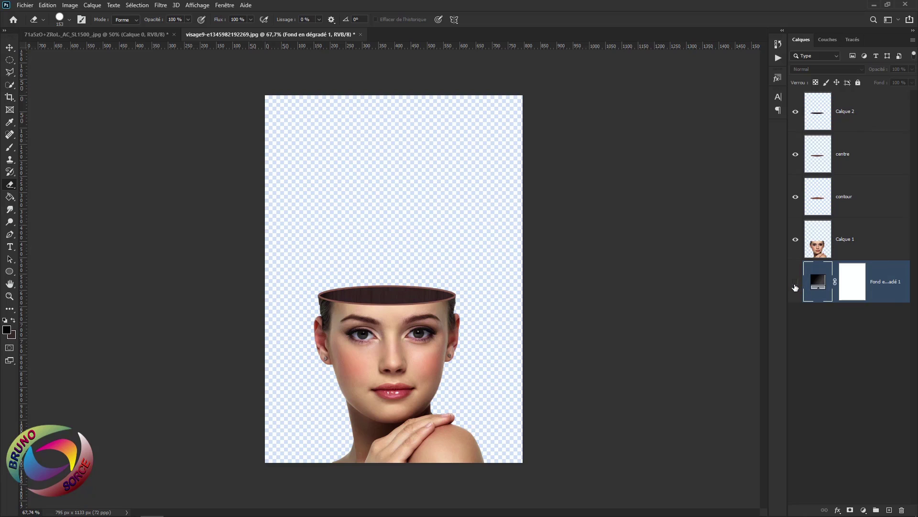
left_click(795, 282)
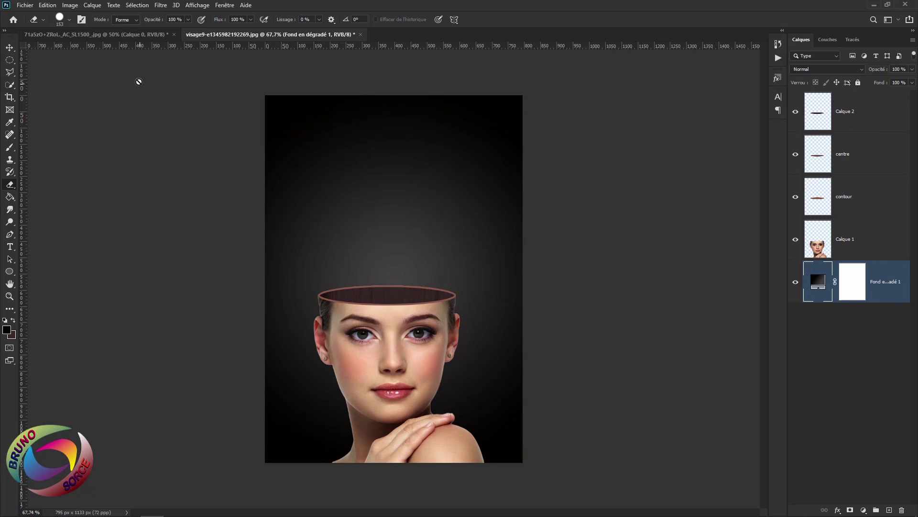
Copy the coloured pencils from the 71aSzO+ZRoL._AC_SL1500_.jpg document into the portrait document, scaled to about 70%
left_click(173, 34)
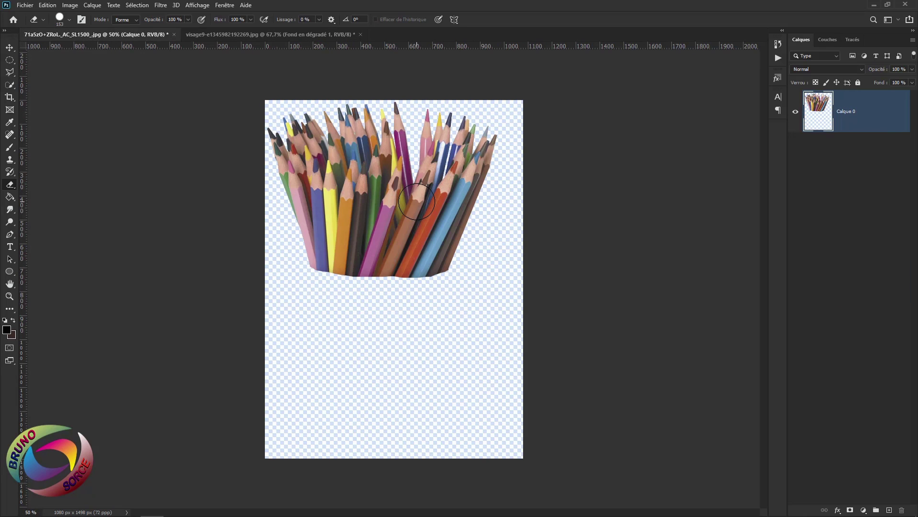
key("v")
mouse_move(419, 206)
left_mouse_down()
mouse_move(424, 156)
mouse_move(270, 35)
mouse_move(402, 223)
left_mouse_up()
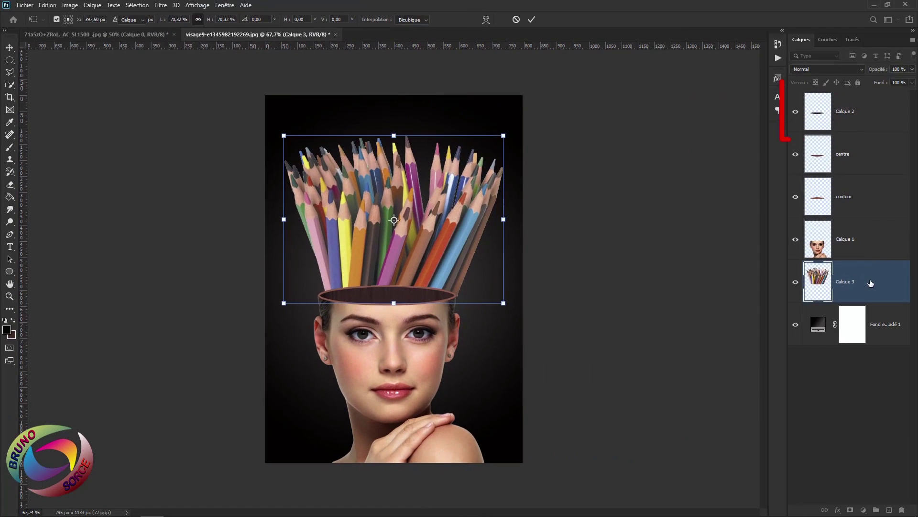
Bring the pencils layer Calque 3 to the top of the stack and fit it over the head opening, scaled to about 104%
left_click_drag(871, 283, 839, 98)
left_click_drag(442, 237, 432, 236)
left_click_drag(433, 236, 436, 236)
left_click_drag(498, 218, 504, 218)
left_click_drag(504, 218, 507, 218)
left_click_drag(507, 217, 508, 218)
left_click_drag(424, 252, 420, 257)
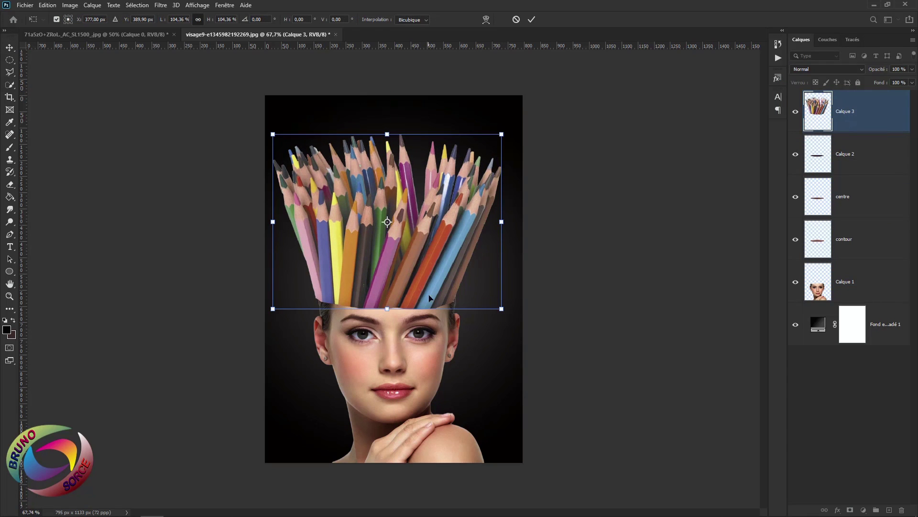
key("Return")
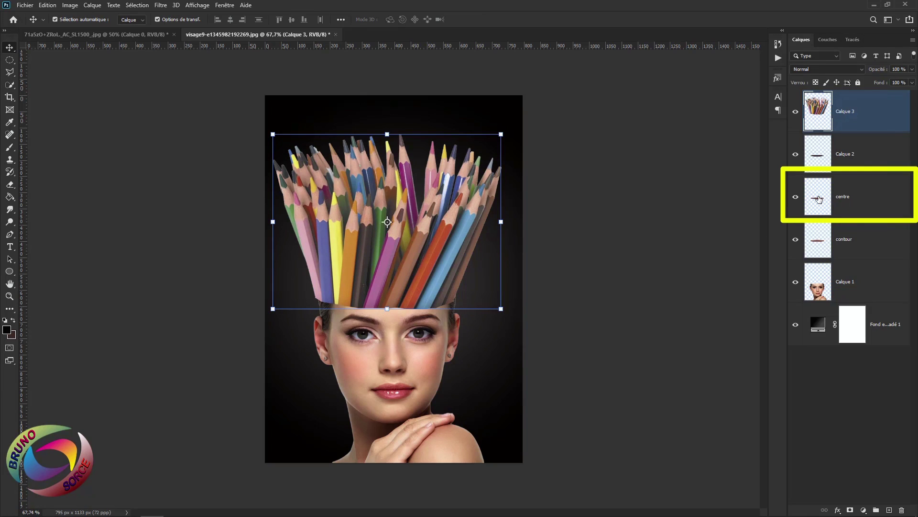
With the centre layer's ellipse loaded as an inverted selection, erase the pencil ends overhanging the front rim on Calque 3, and deselect
left_click(860, 199)
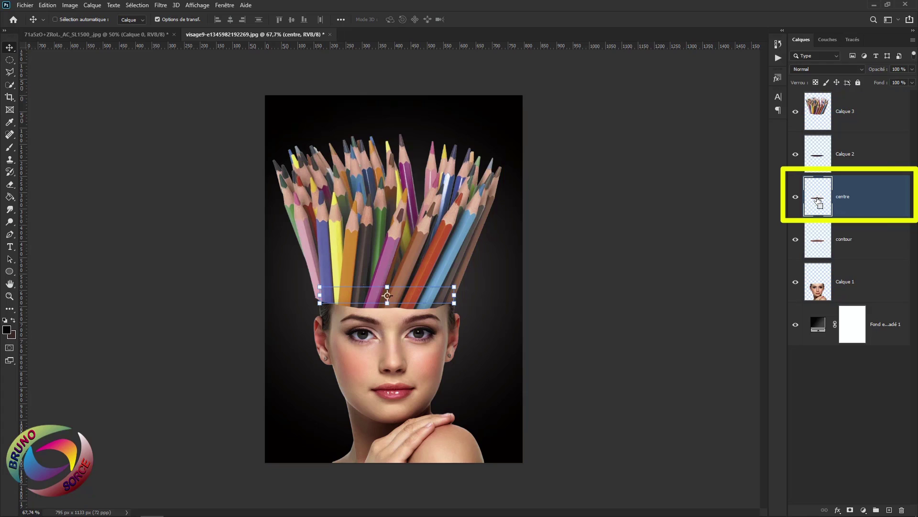
left_click(819, 204, "ctrl")
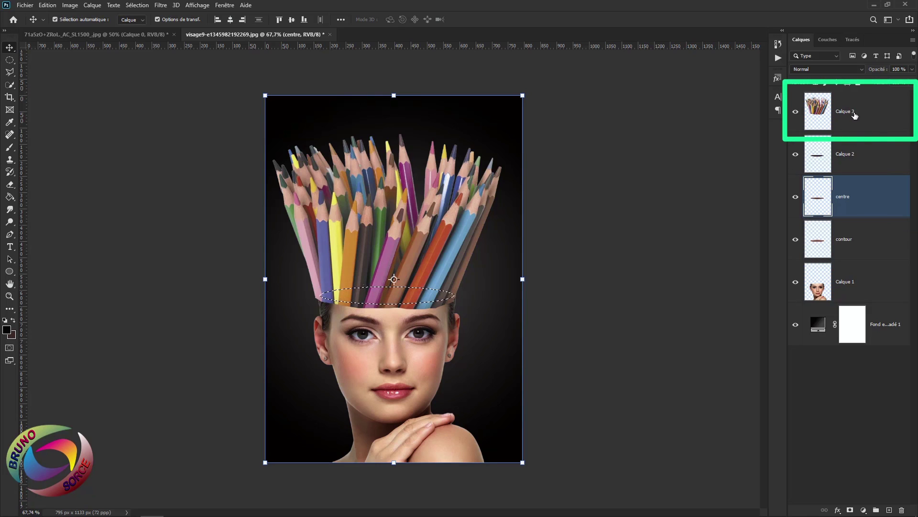
left_click(878, 115)
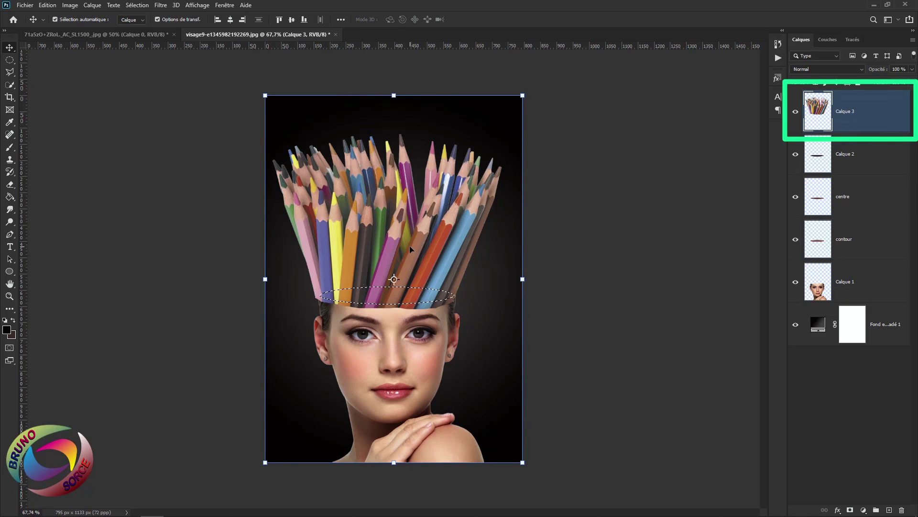
key("e")
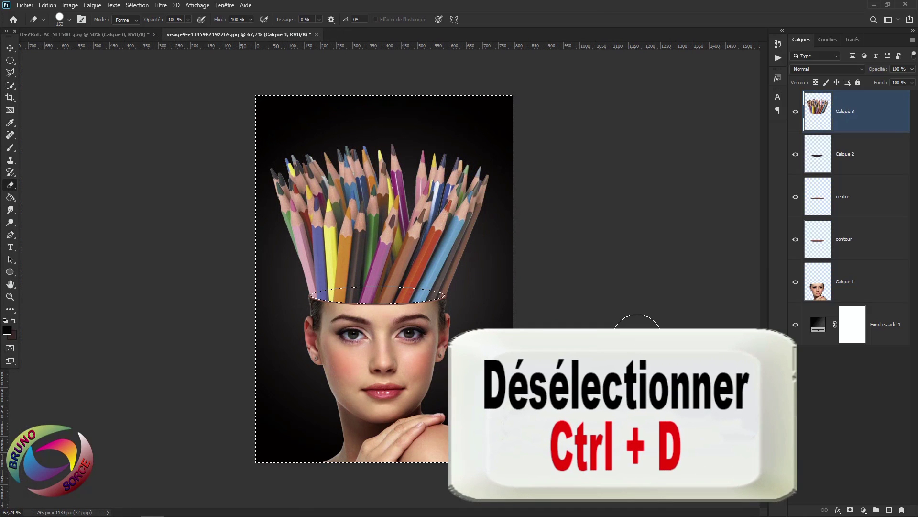
key("ctrl+d")
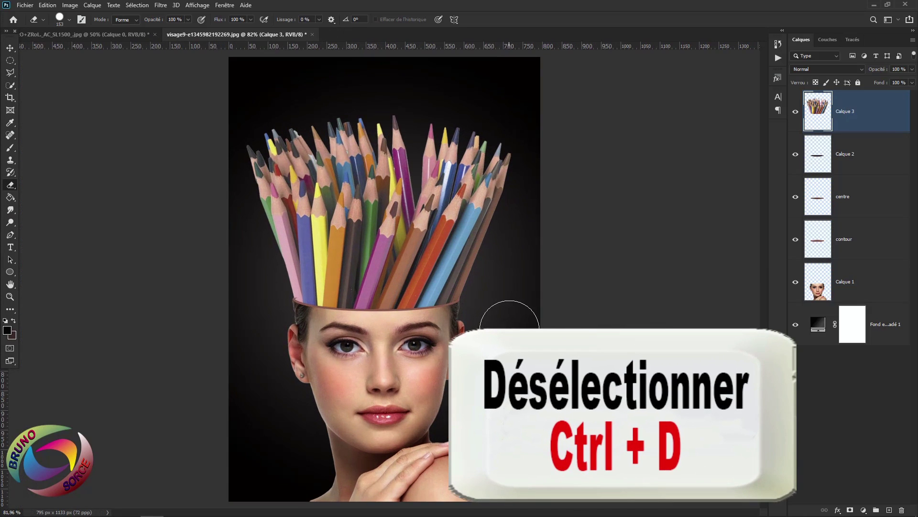
Hide the gradient fill layer behind the portrait and pencils
scroll(509, 330, "up", 2)
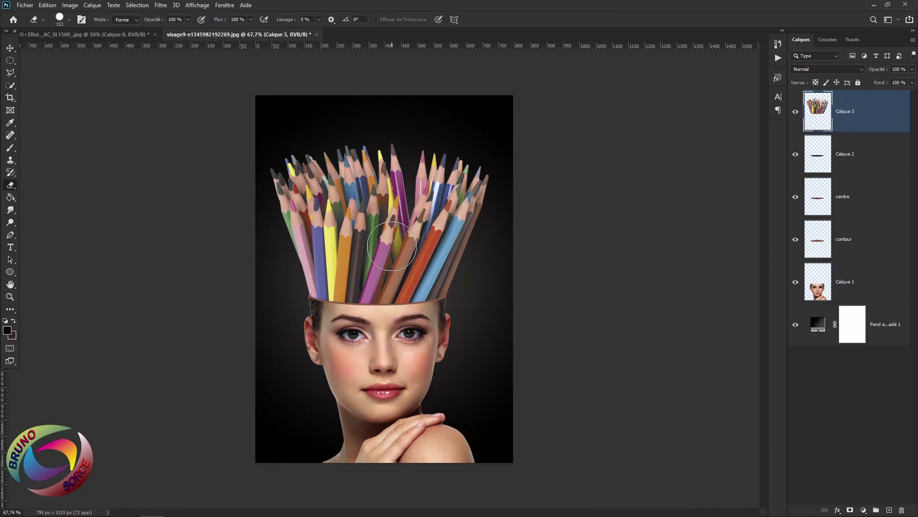
left_click(796, 327)
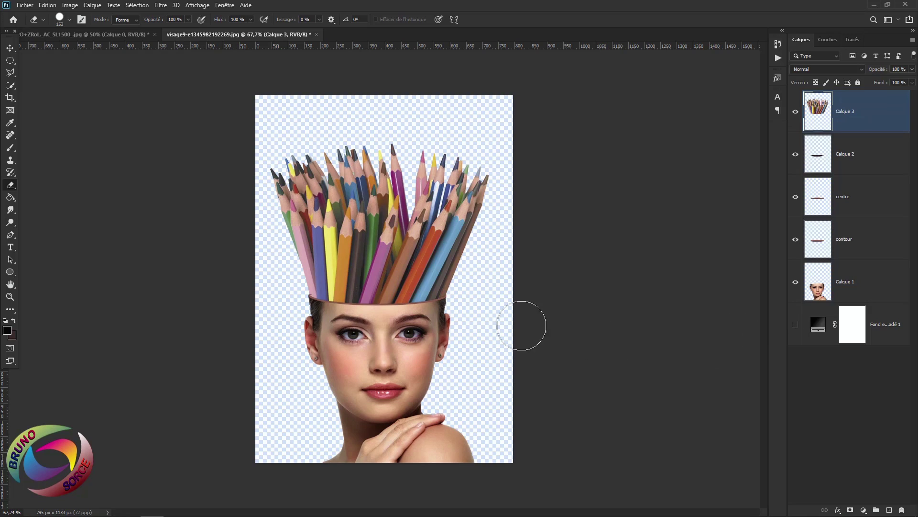